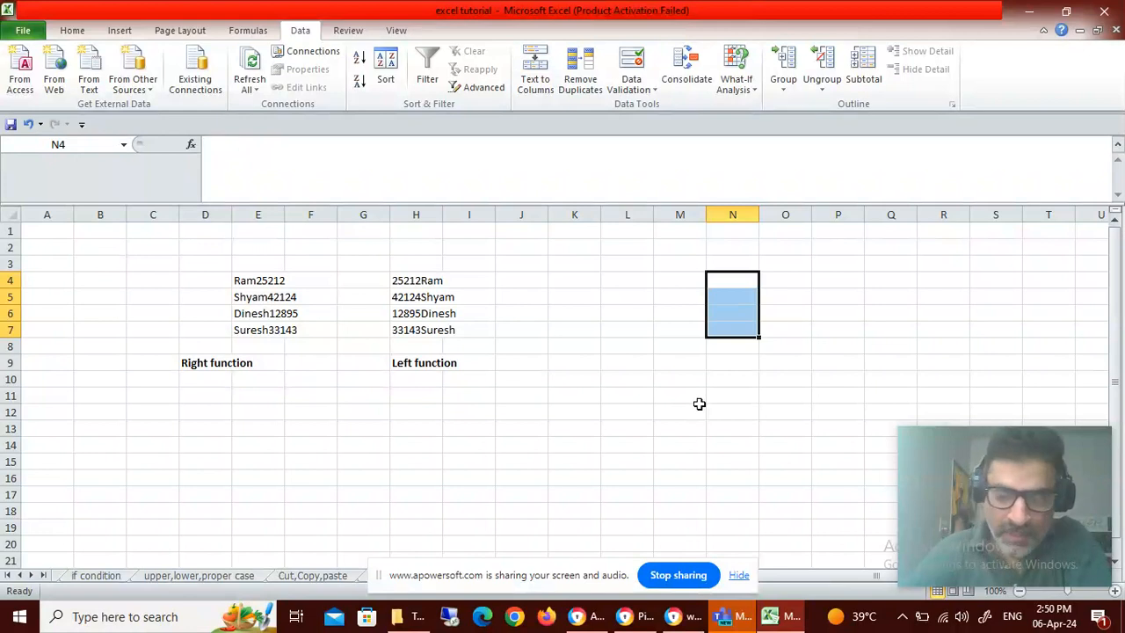
- Examine the combined name-and-number entry in E4 and the number-first entry in H4
key(Left)
key(Left)
key(Left)
key(Left)
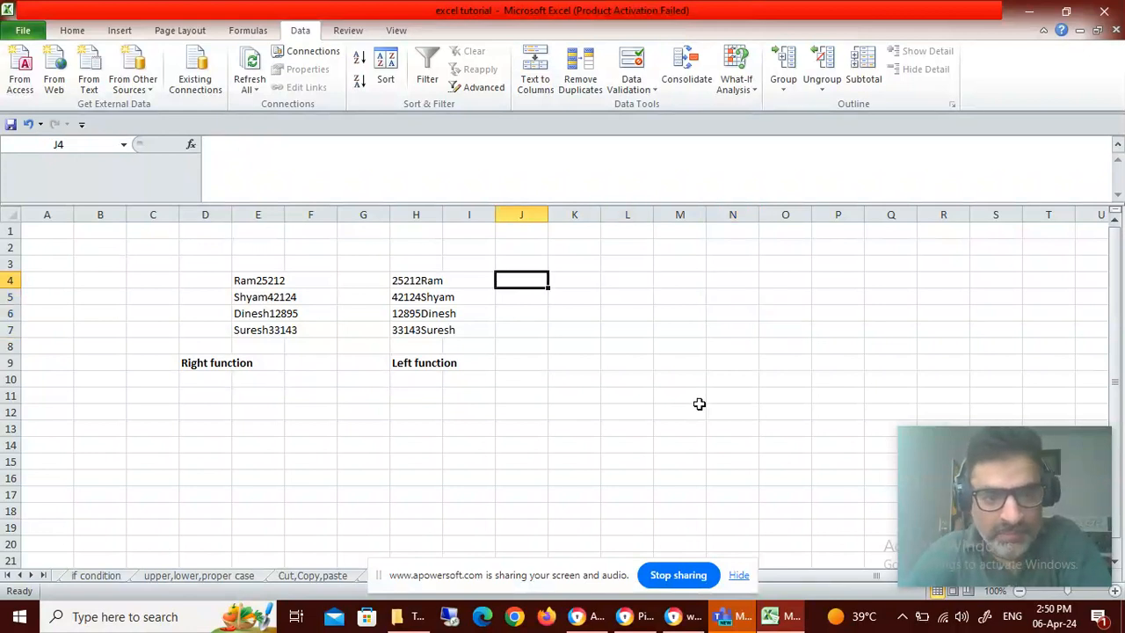
key(Left)
key(Left)
key(Left)
key(Left)
key(Left)
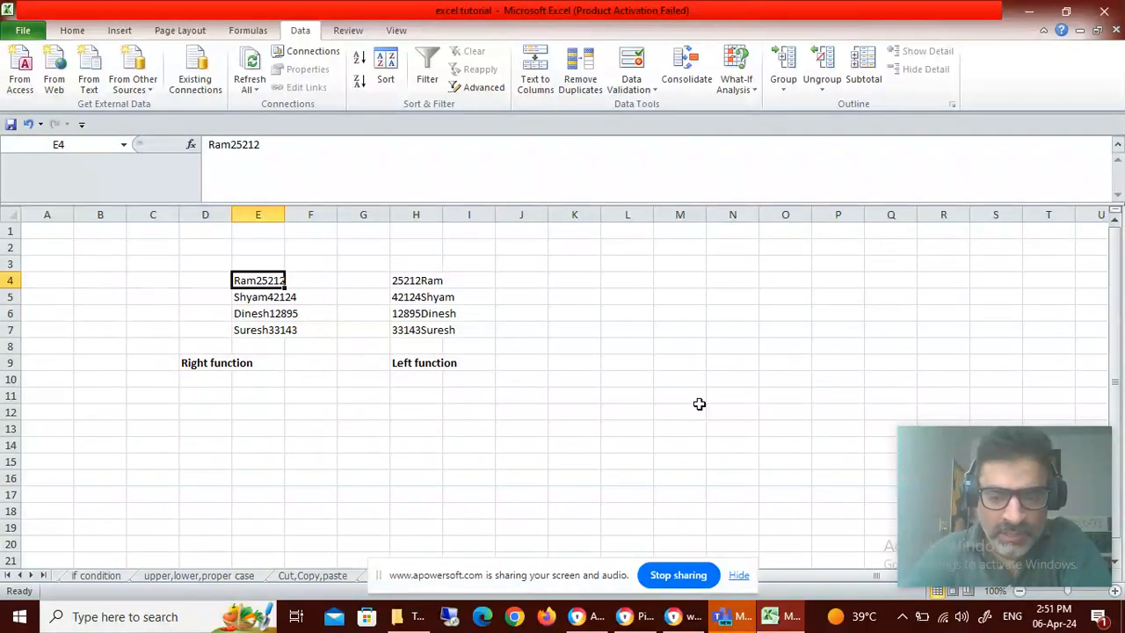
key(Right)
key(Right)
key(Right)
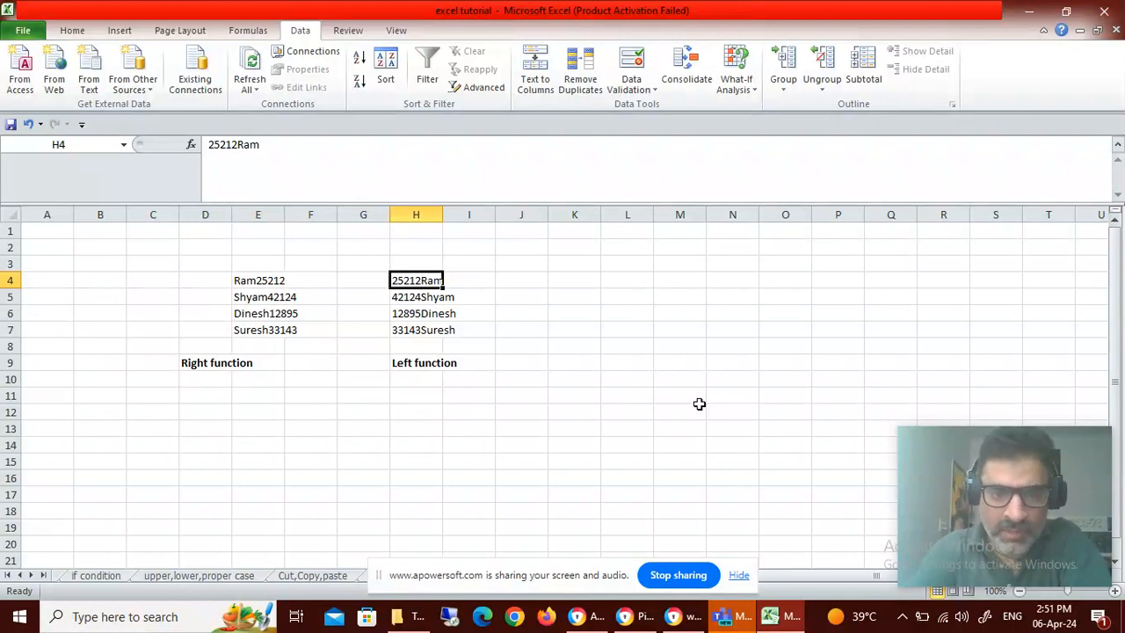
key(Left)
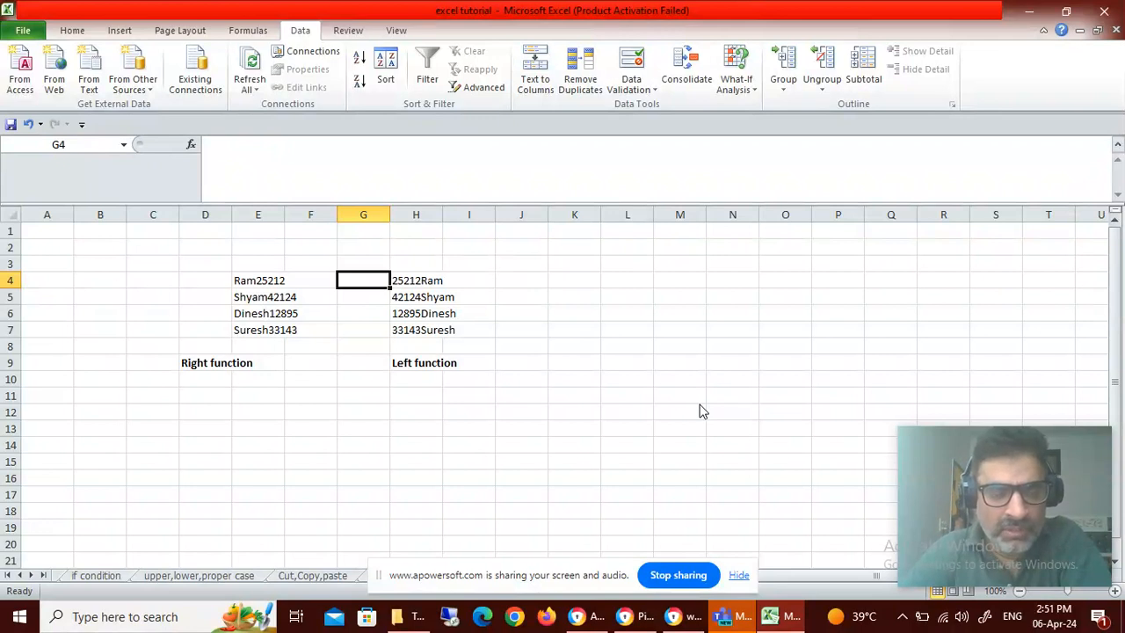
key(Left)
key(Left)
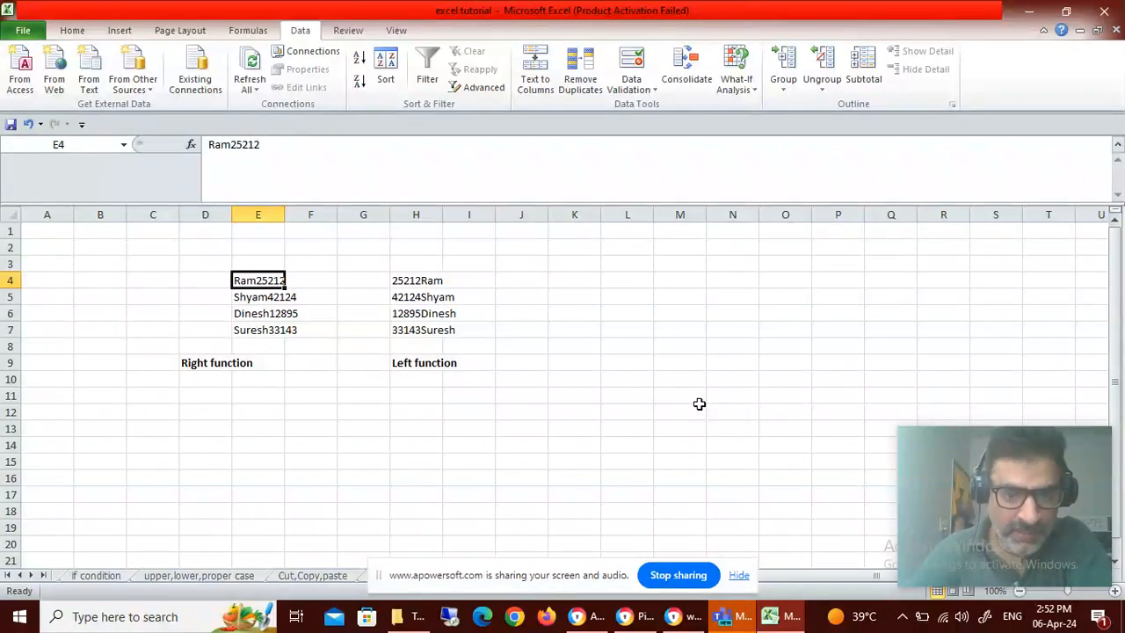
- Move the number-first entries and the Left function label from H4:H9 to K4:K9
key(Left)
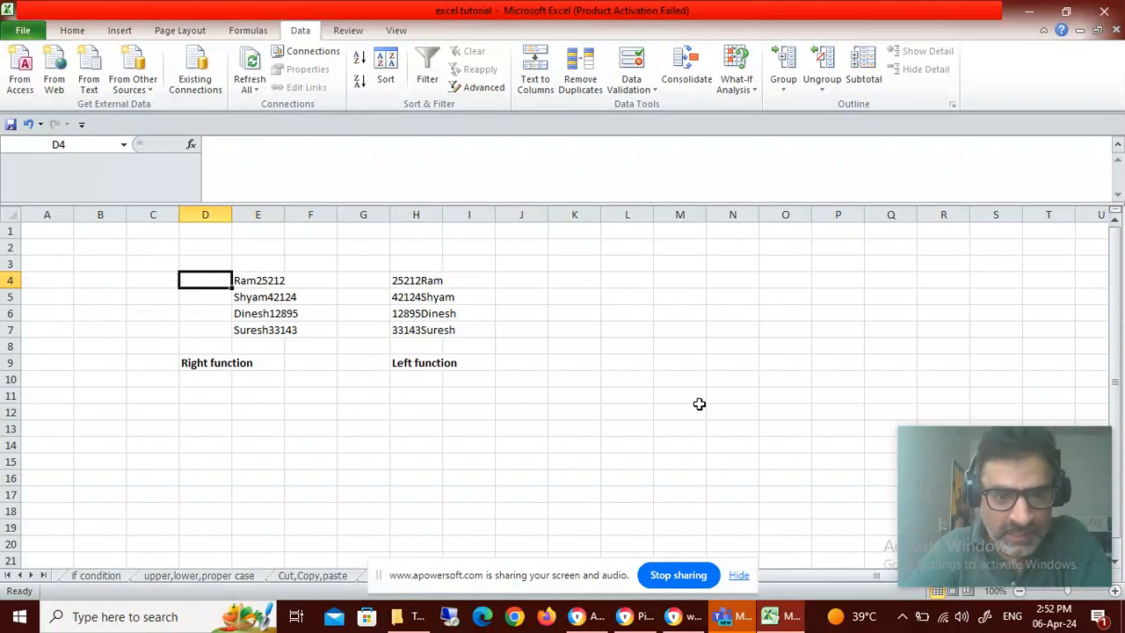
key(Right)
key(Right)
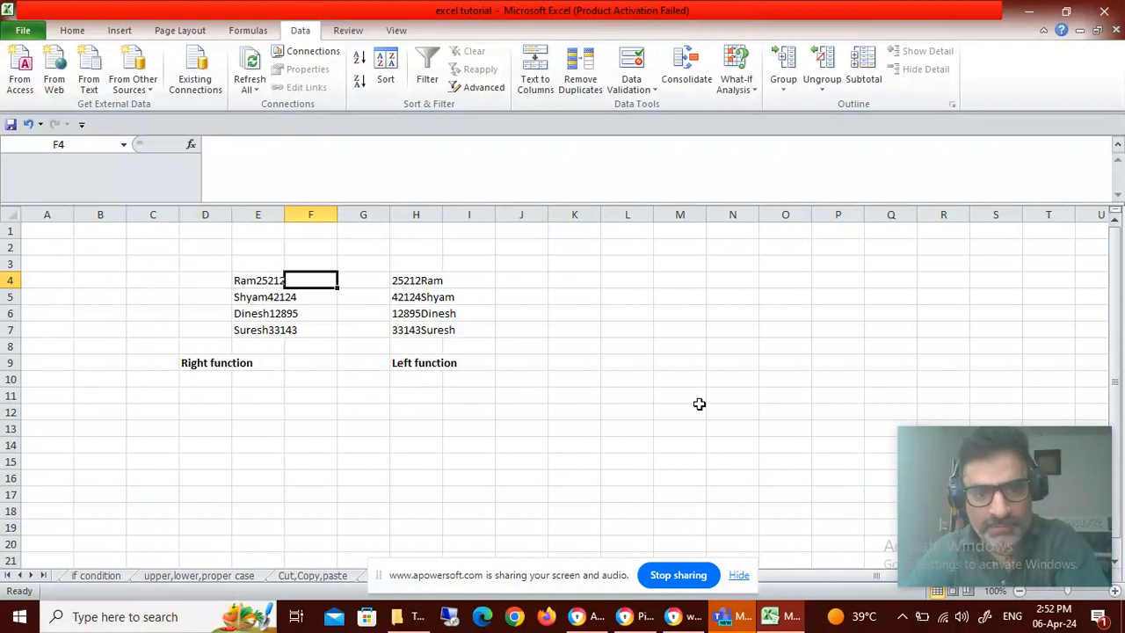
key(Right)
key(Right)
key(ctrl+shift+Down)
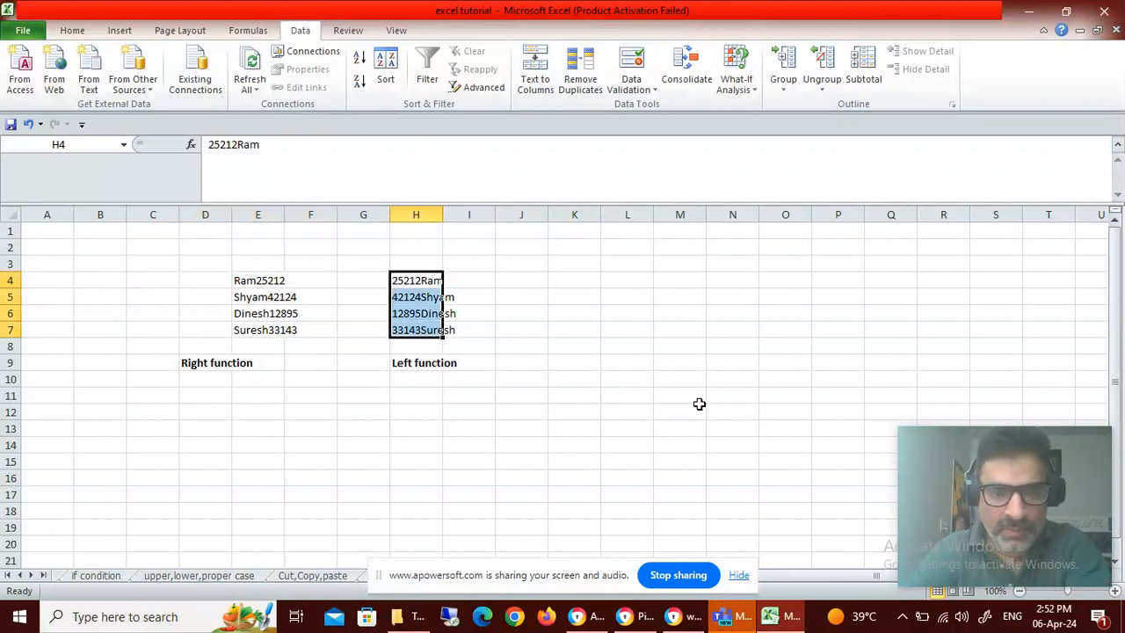
key(ctrl+shift+Down)
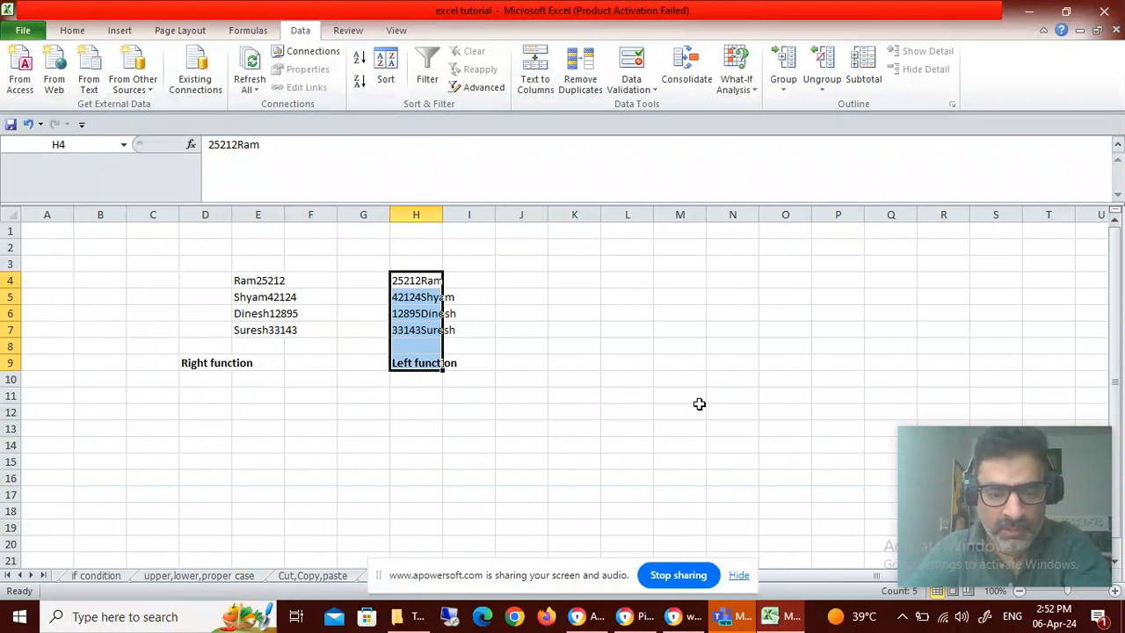
key(ctrl+c)
key(Right)
key(Right)
key(Right)
key(ctrl+v)
- Enter the formula =RIGHT(E4,5) in G4 to extract the last five characters of the first entry
key(ctrl+Left)
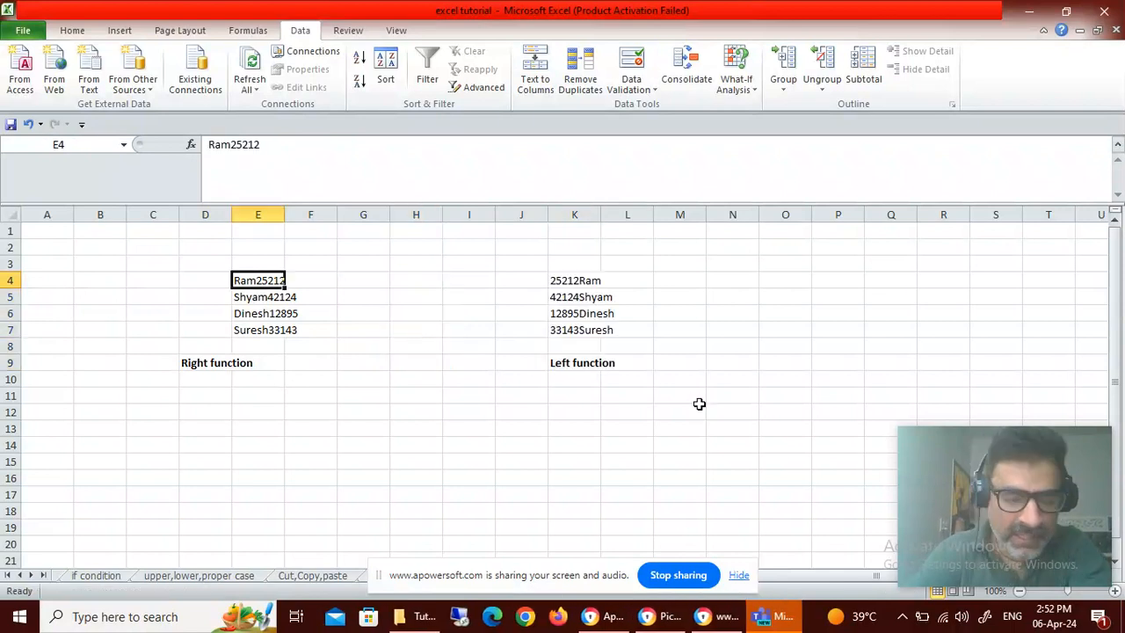
key(Right)
key(Right)
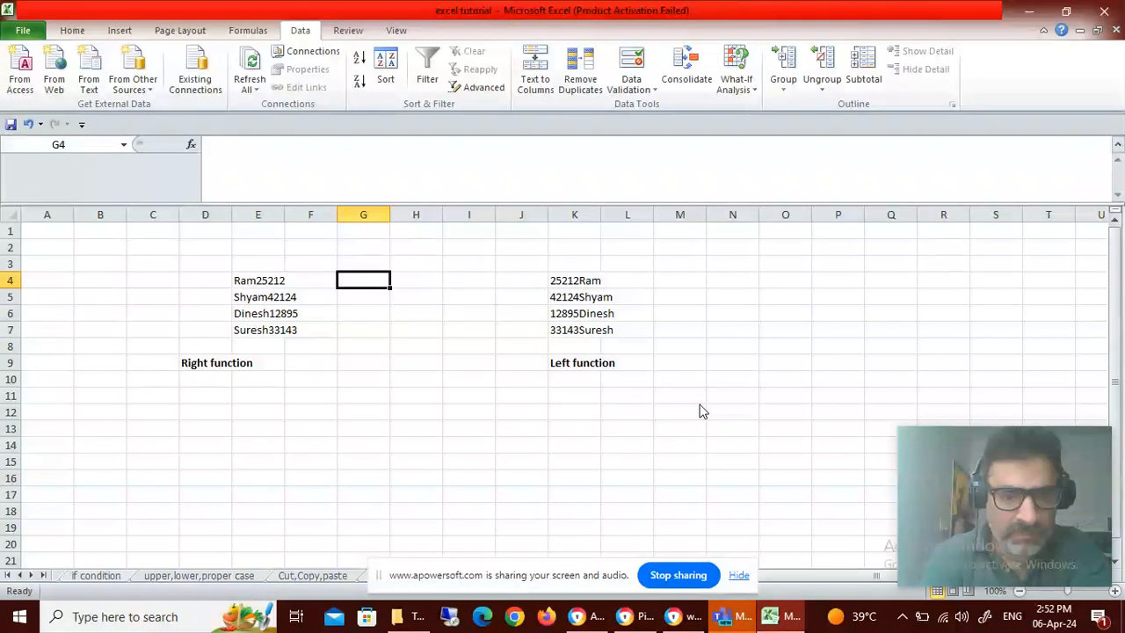
text(=righ)
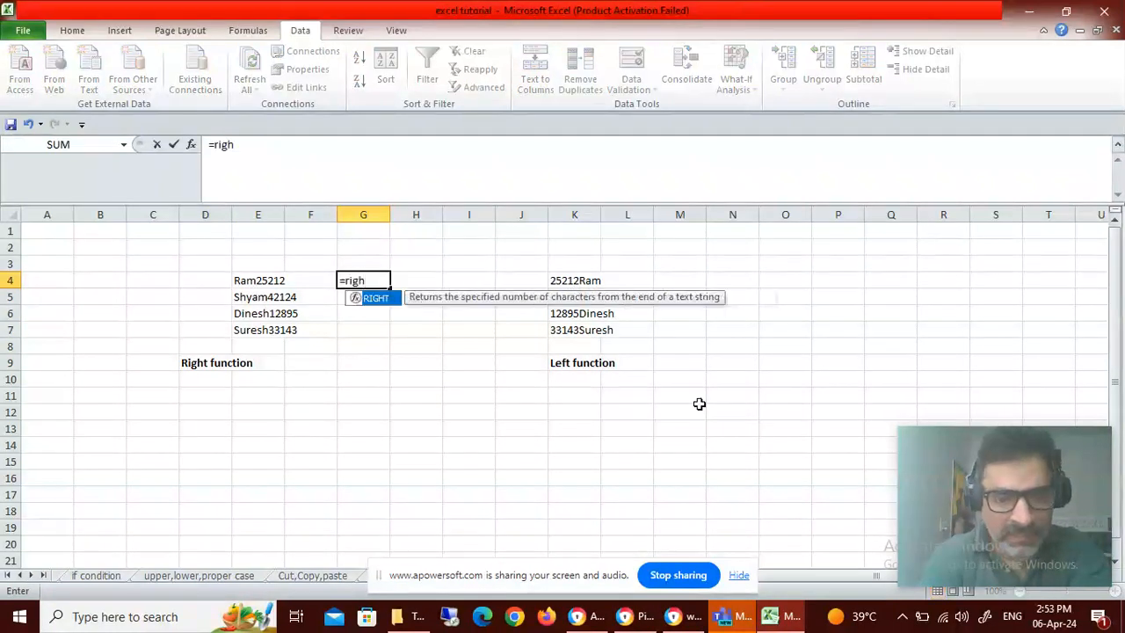
key(Tab)
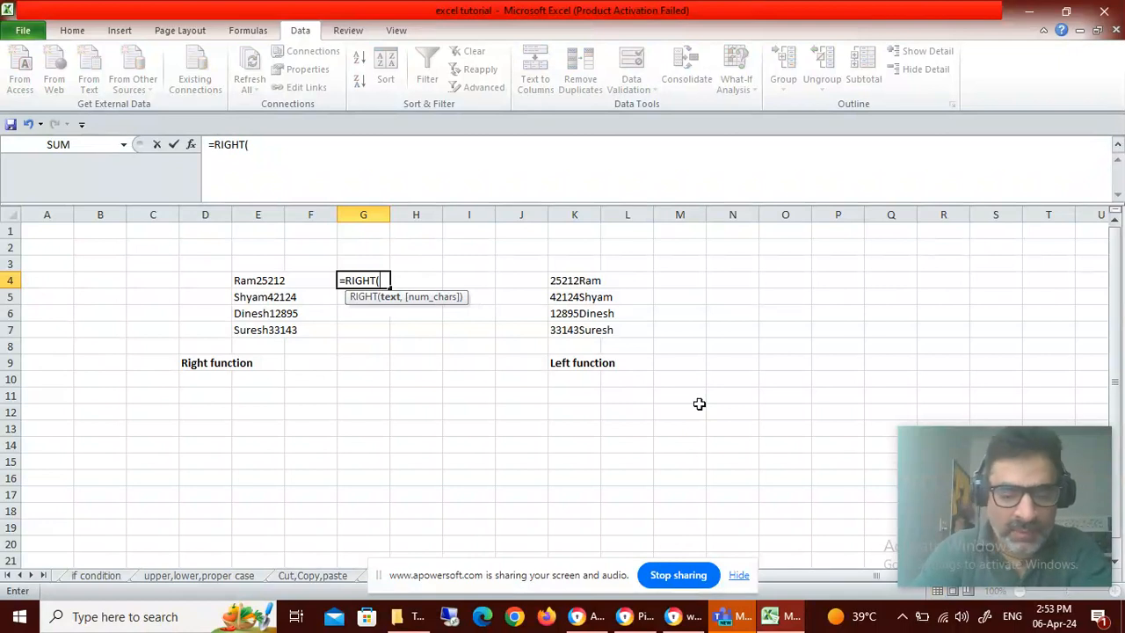
key(Left)
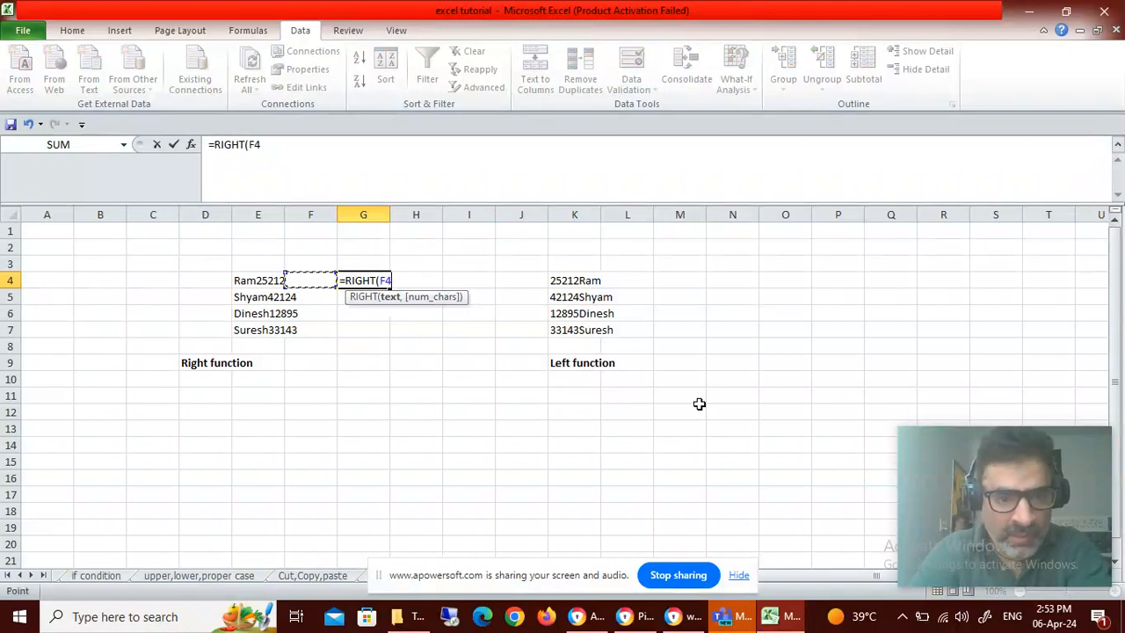
key(Left)
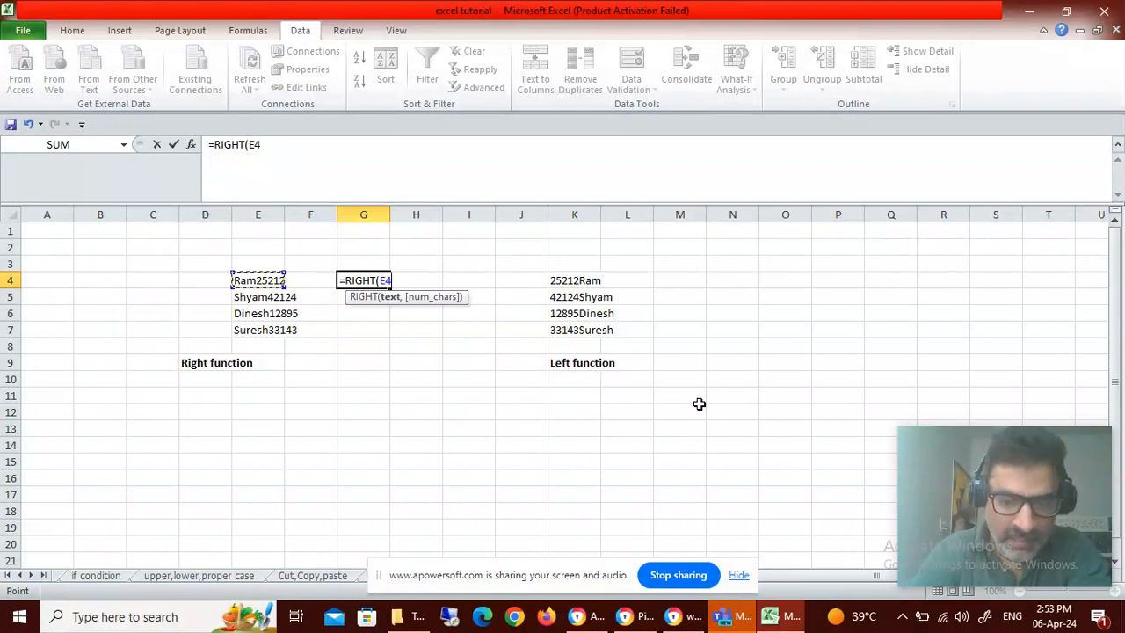
text(,)
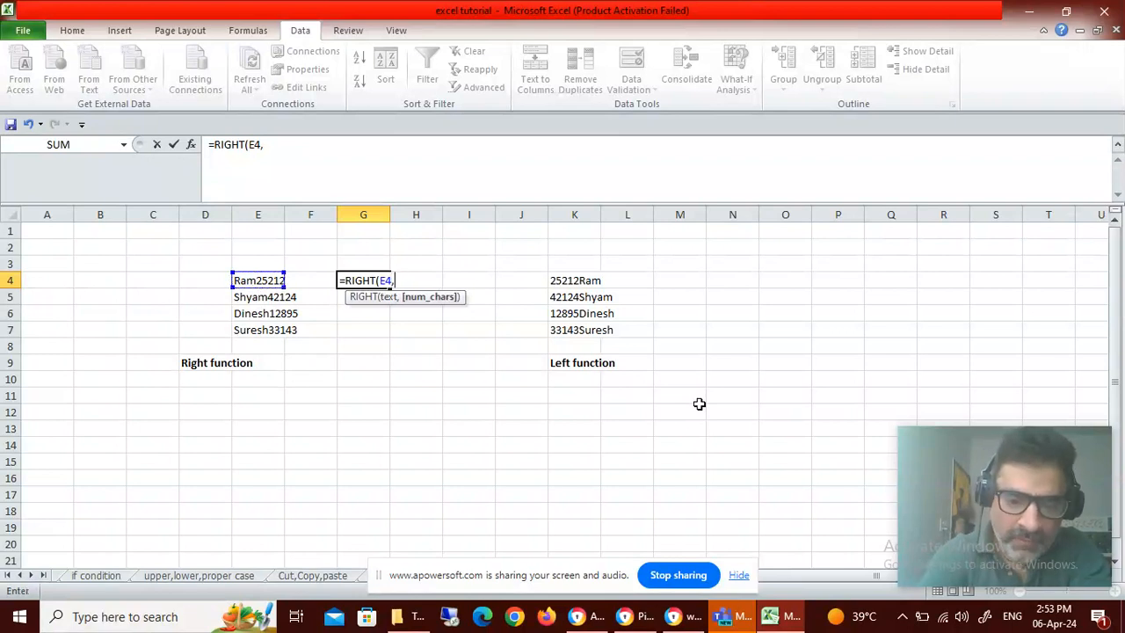
text(5))
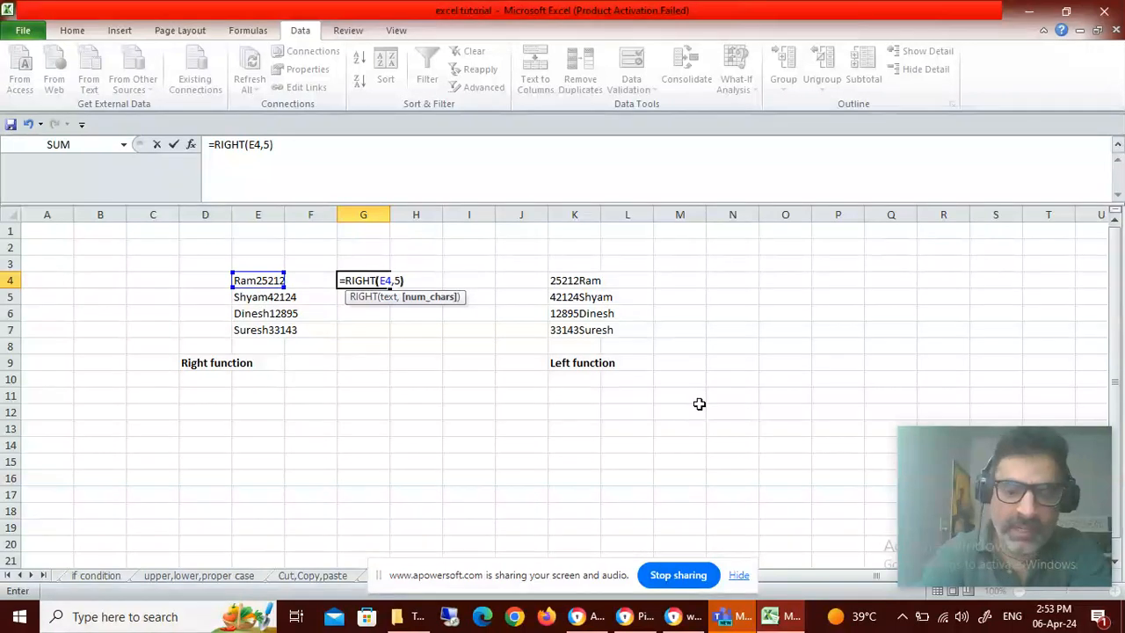
key(Return)
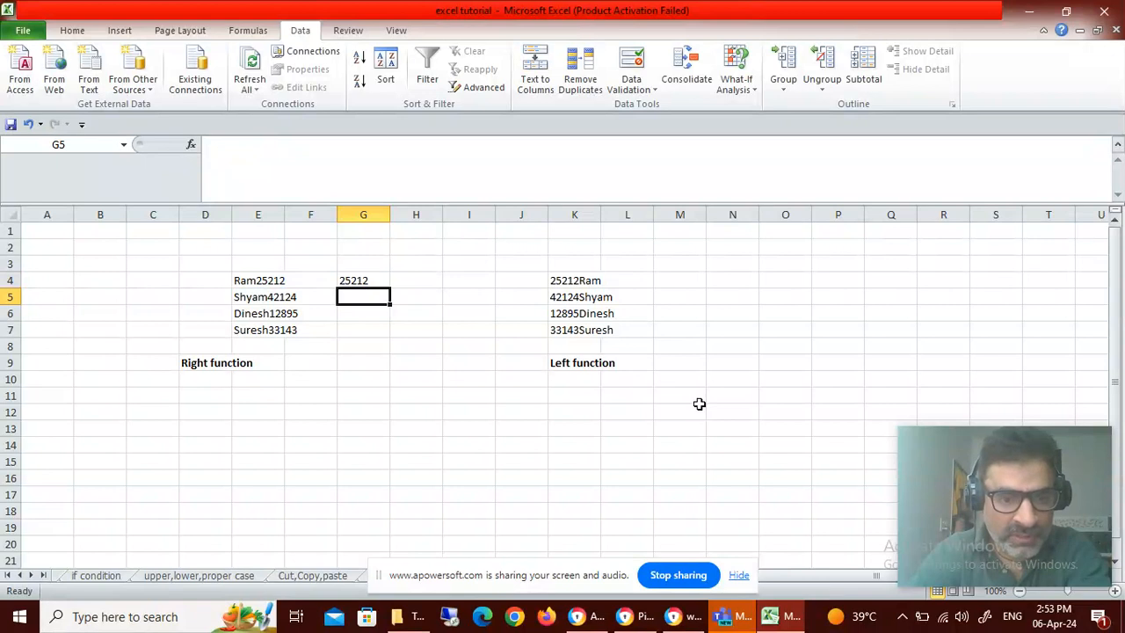
- Copy the RIGHT formula from G4 down through G7
key(Up)
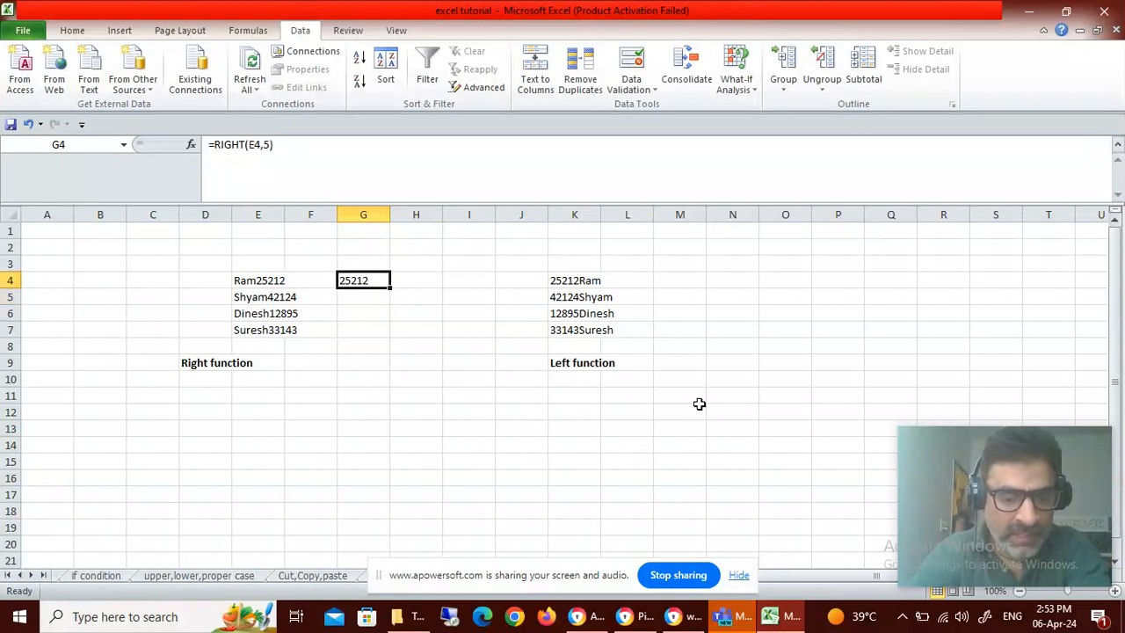
key(ctrl+c)
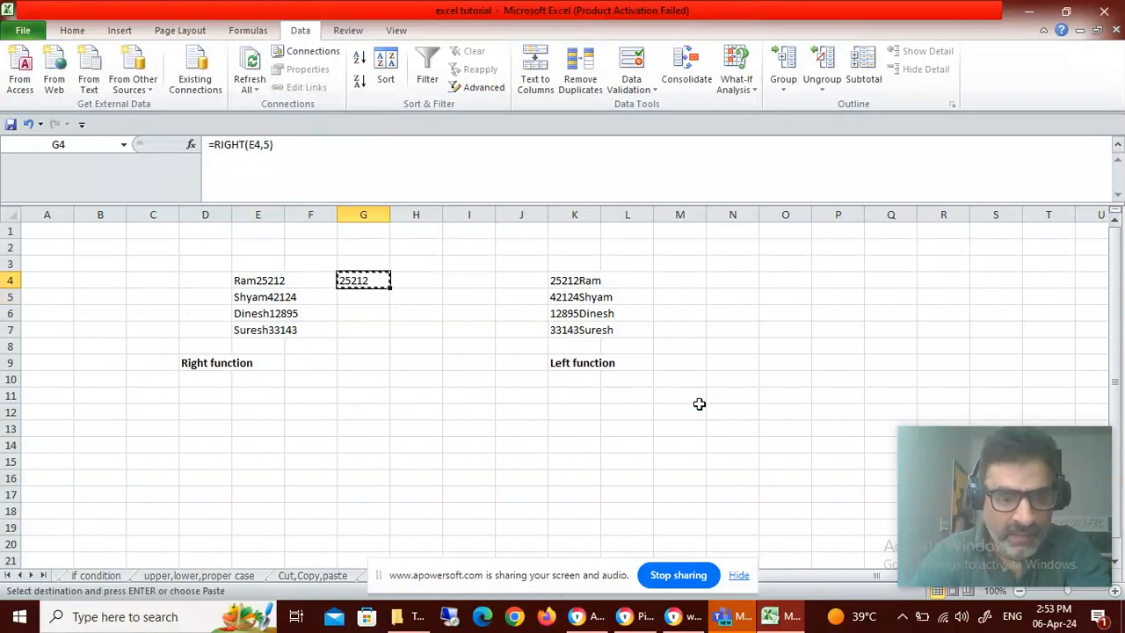
key(shift+Down)
key(shift+Down)
key(shift+Down)
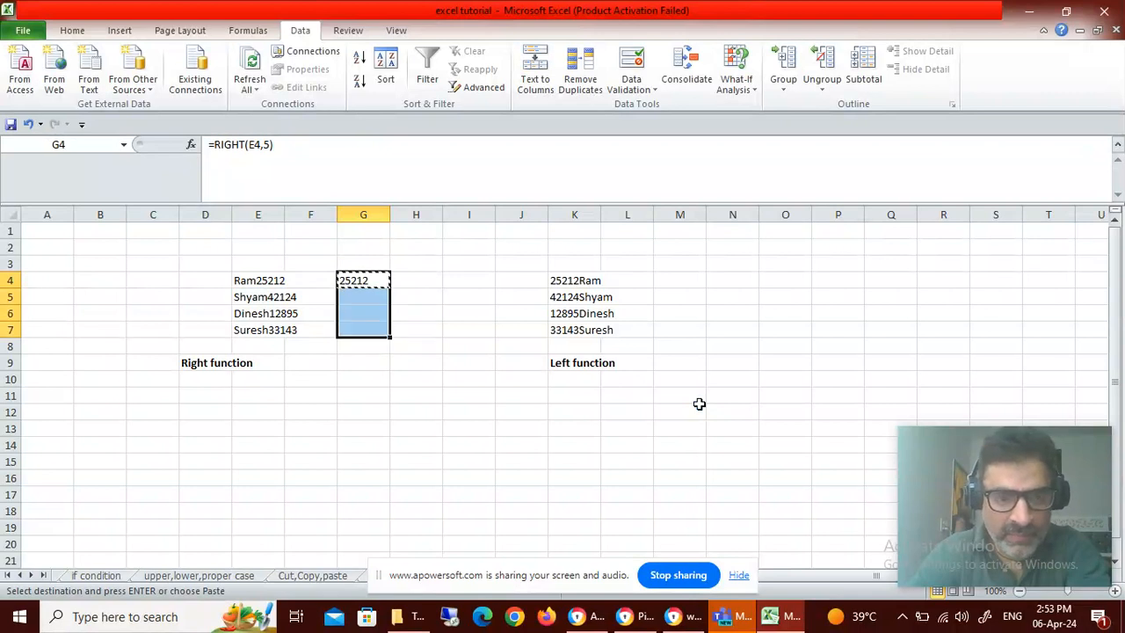
key(ctrl+v)
- Check the copied RIGHT formula in G5 against its source entry in E5
key(Down)
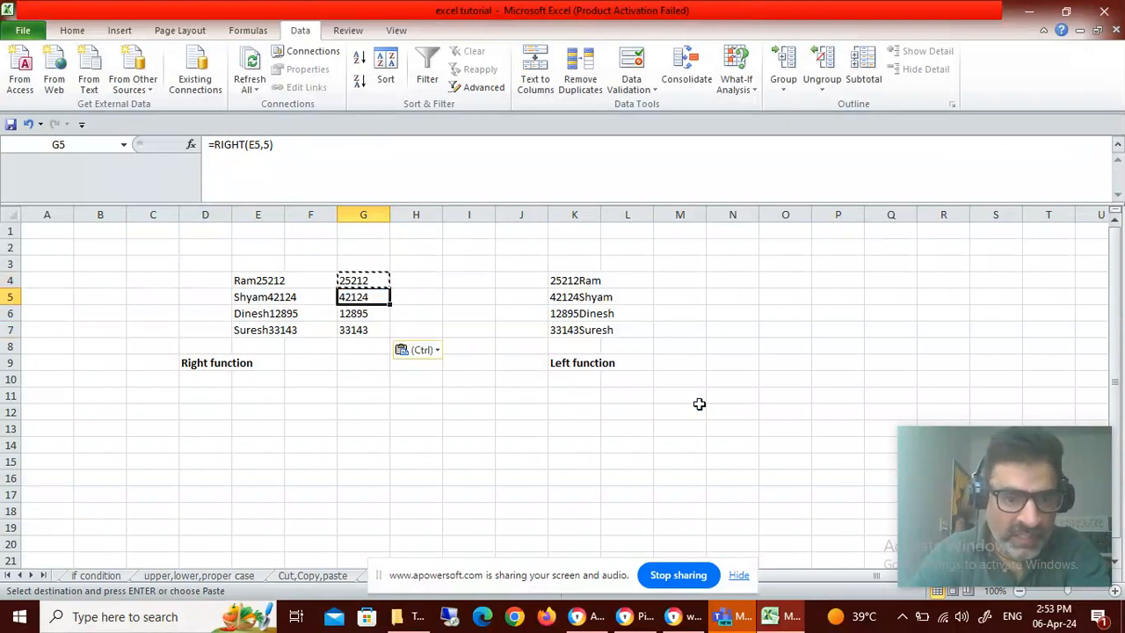
key(Left)
key(Left)
key(Right)
key(Right)
key(Right)
key(Left)
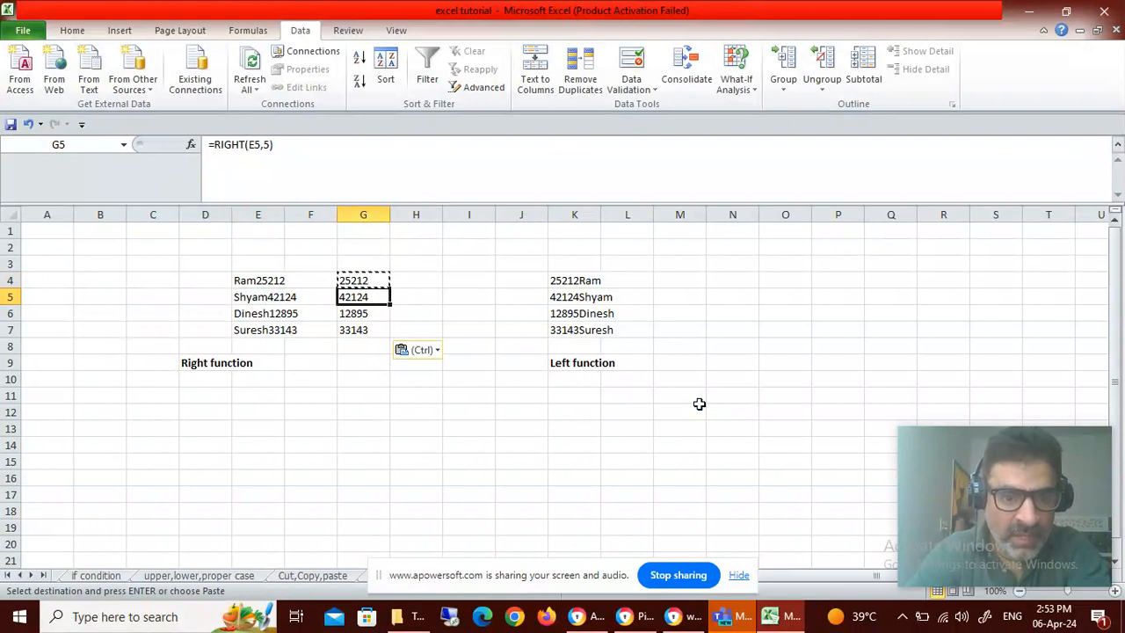
key(Up)
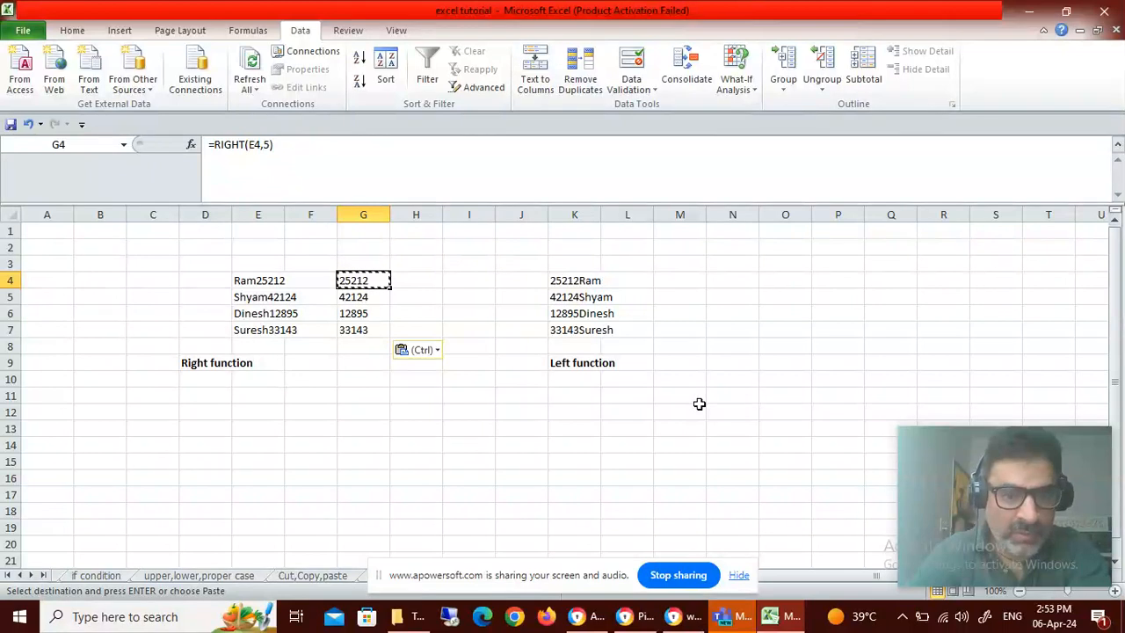
- Append the digit 7 to the end of the entry in E5
key(Left)
key(Left)
key(Down)
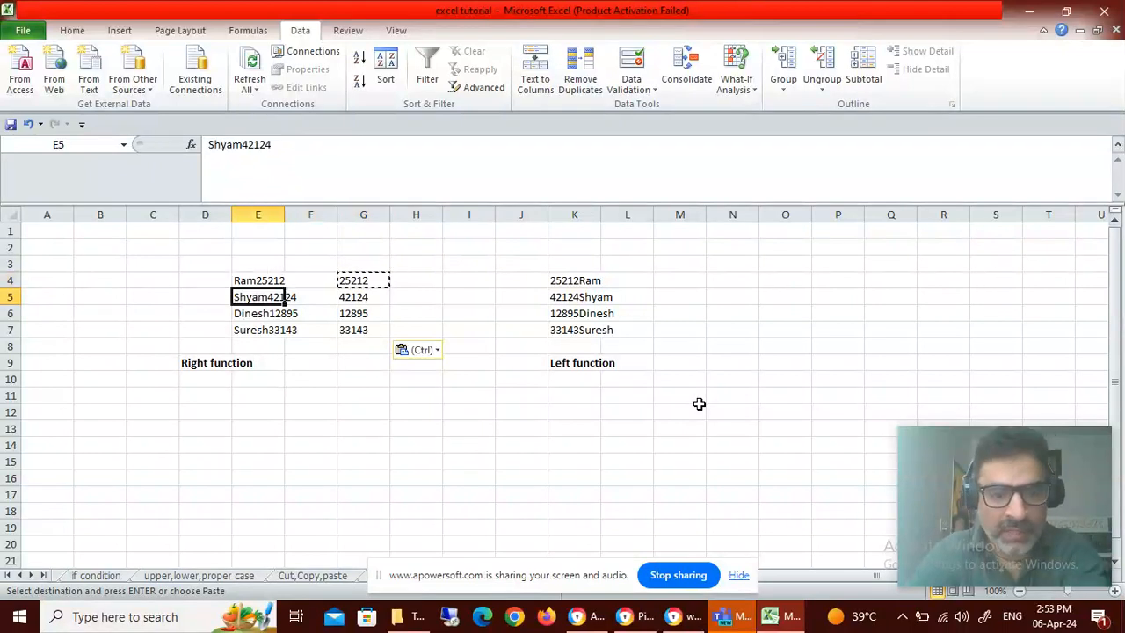
key(F2)
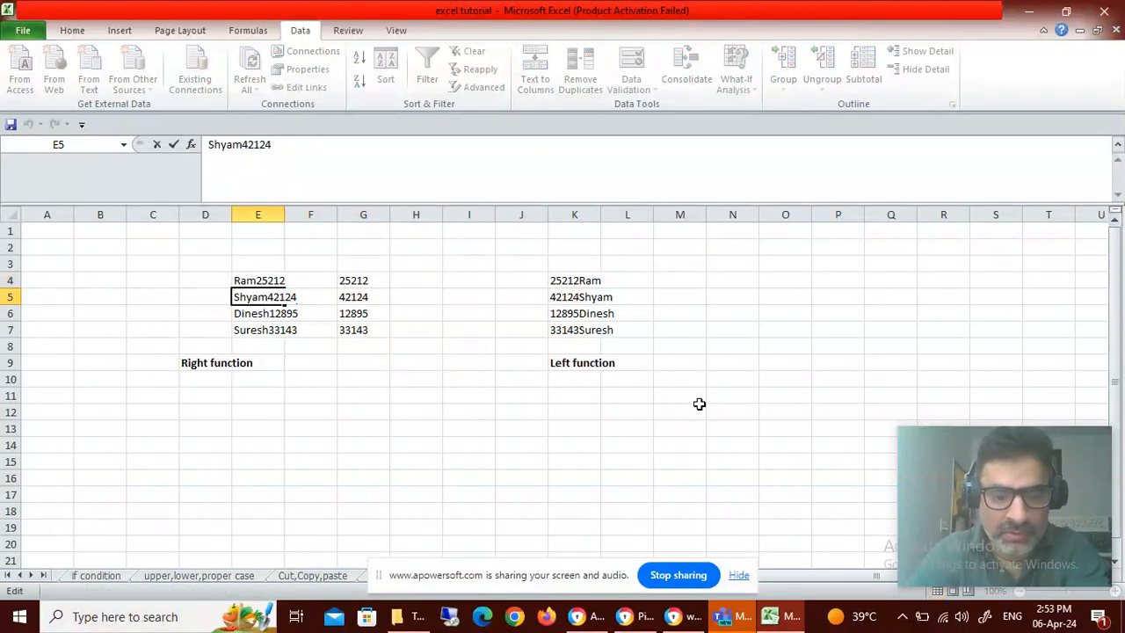
text(7)
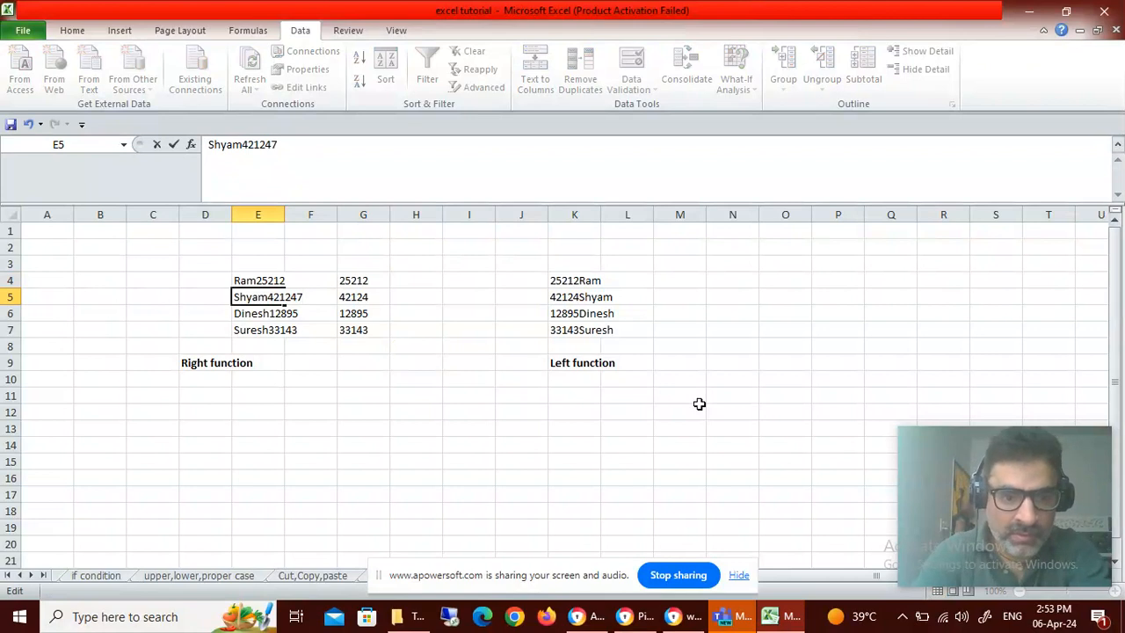
key(Return)
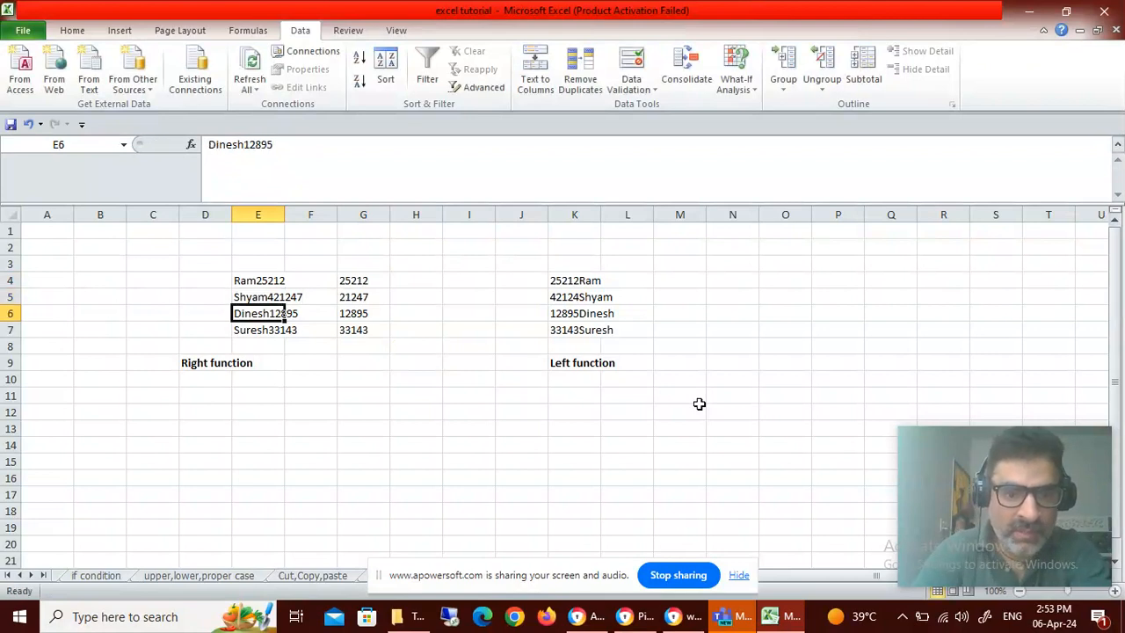
- Compare G5 with its source in E5 and change its formula to =RIGHT(E5,6)
key(Up)
key(Right)
key(Right)
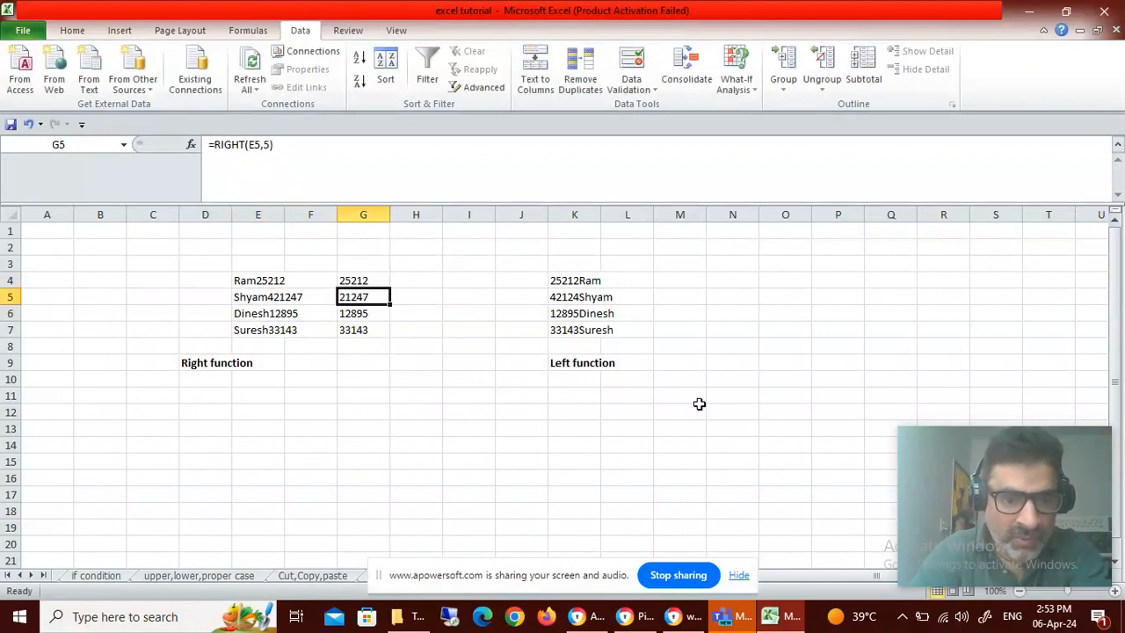
key(Left)
key(Left)
key(Right)
key(Right)
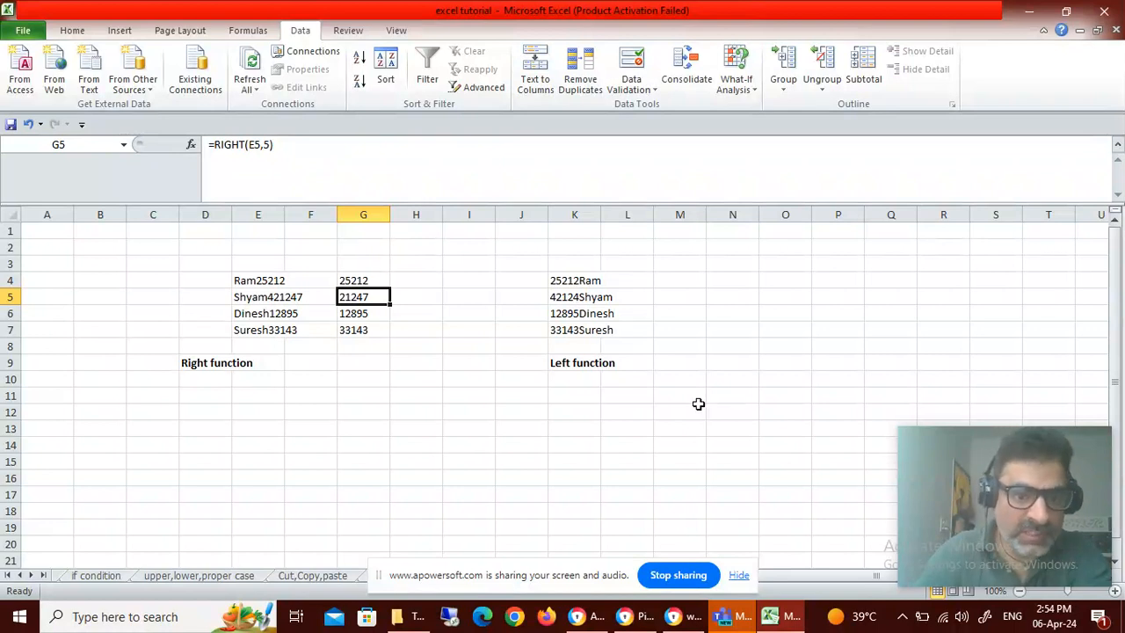
click(269, 145)
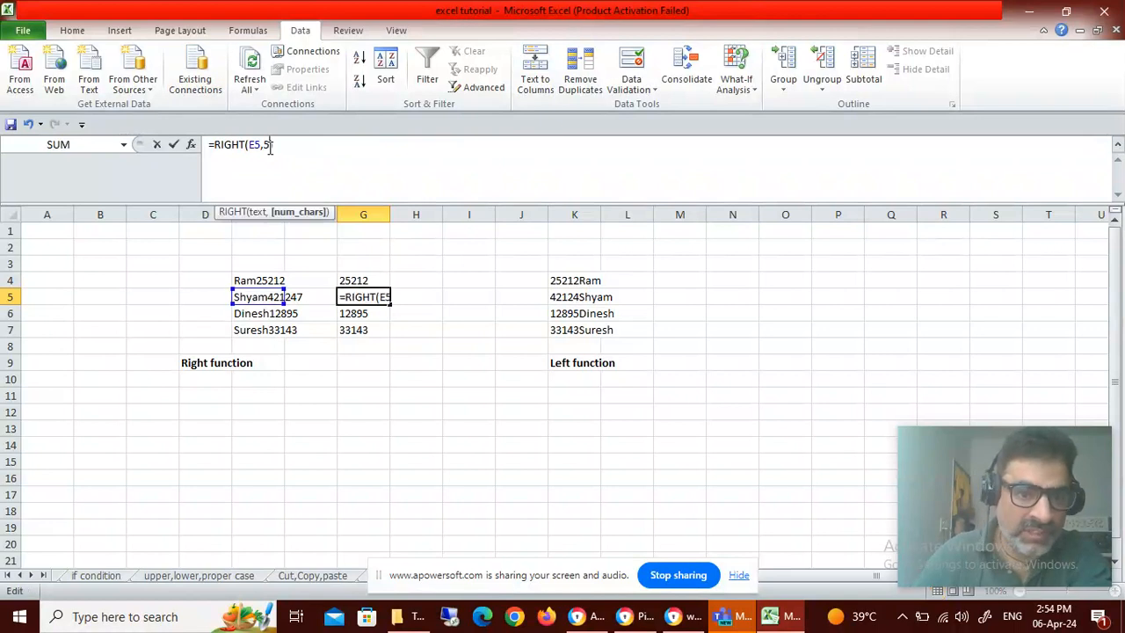
key(BackSpace)
text(6)
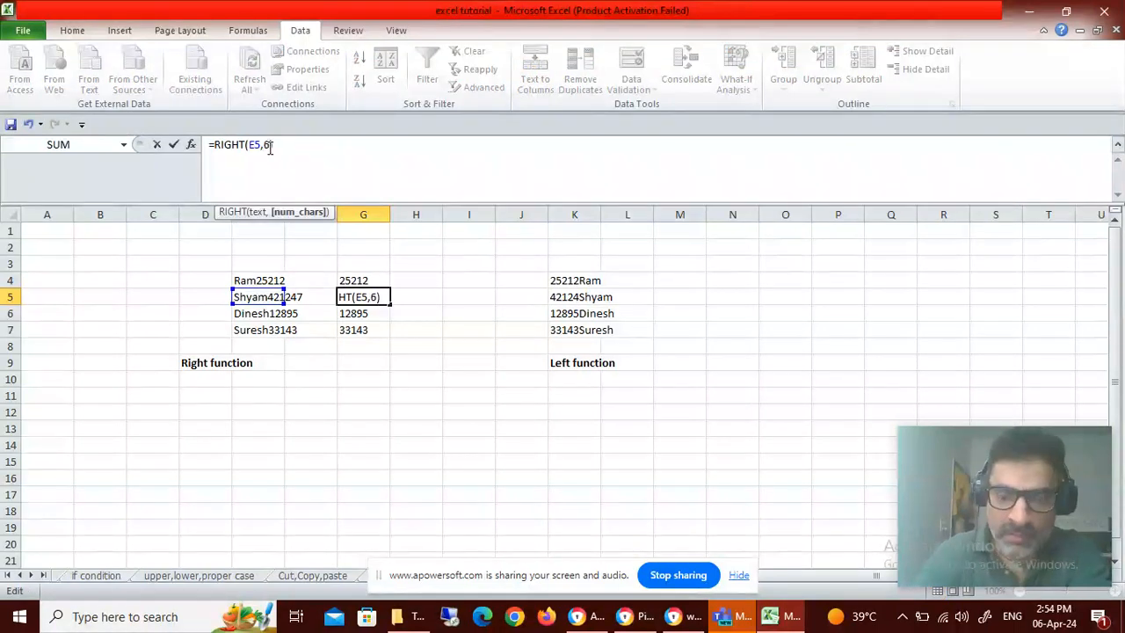
key(Return)
key(Up)
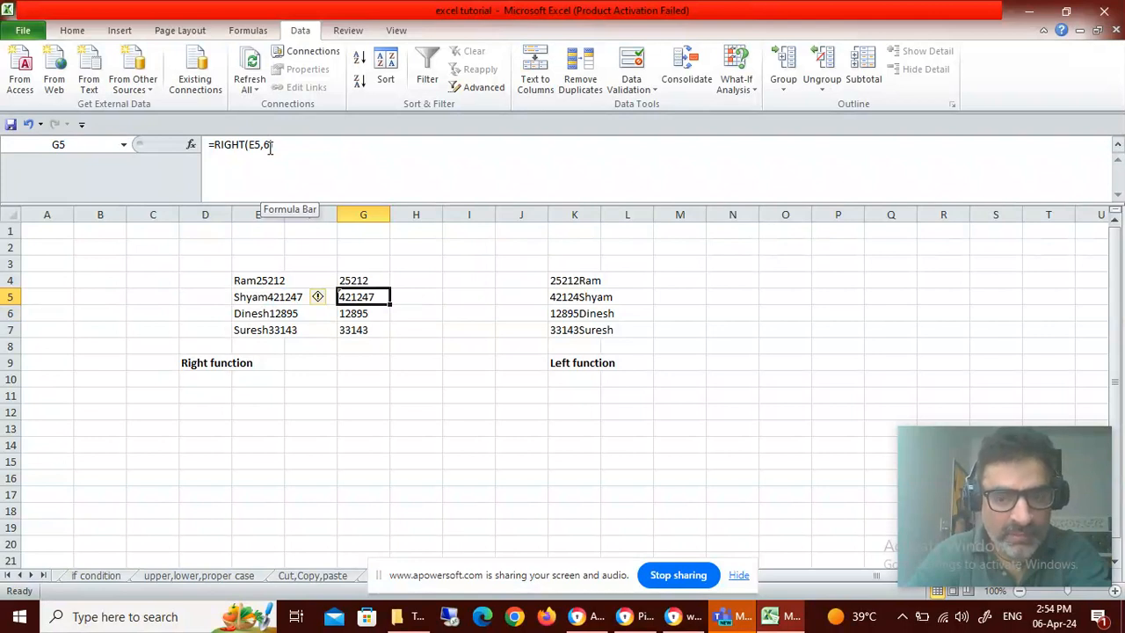
- Enter the formula =LEFT(K4,5) in M4 to extract the leading five characters of the entry in K4
key(Right)
key(Right)
key(Right)
key(Right)
key(Right)
key(Right)
key(Up)
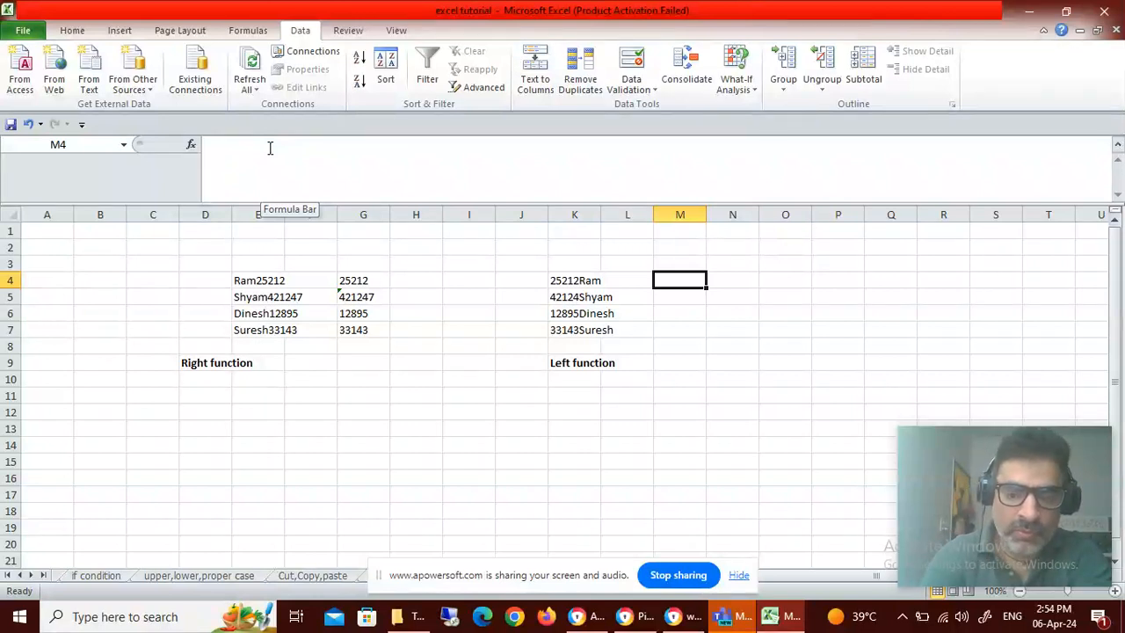
text(=left)
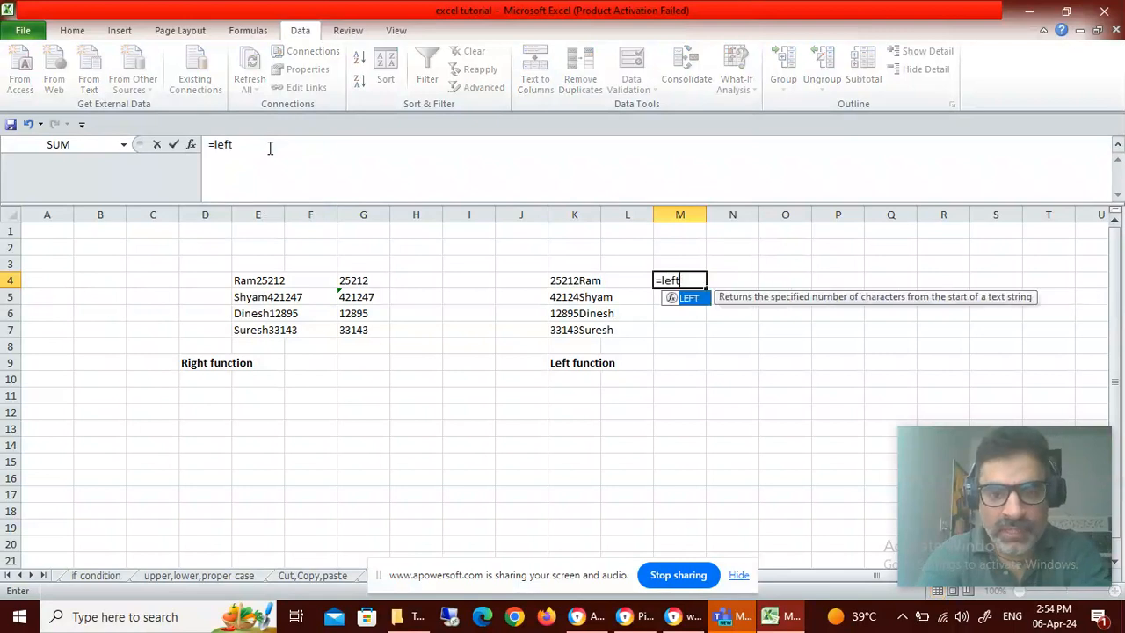
key(Tab)
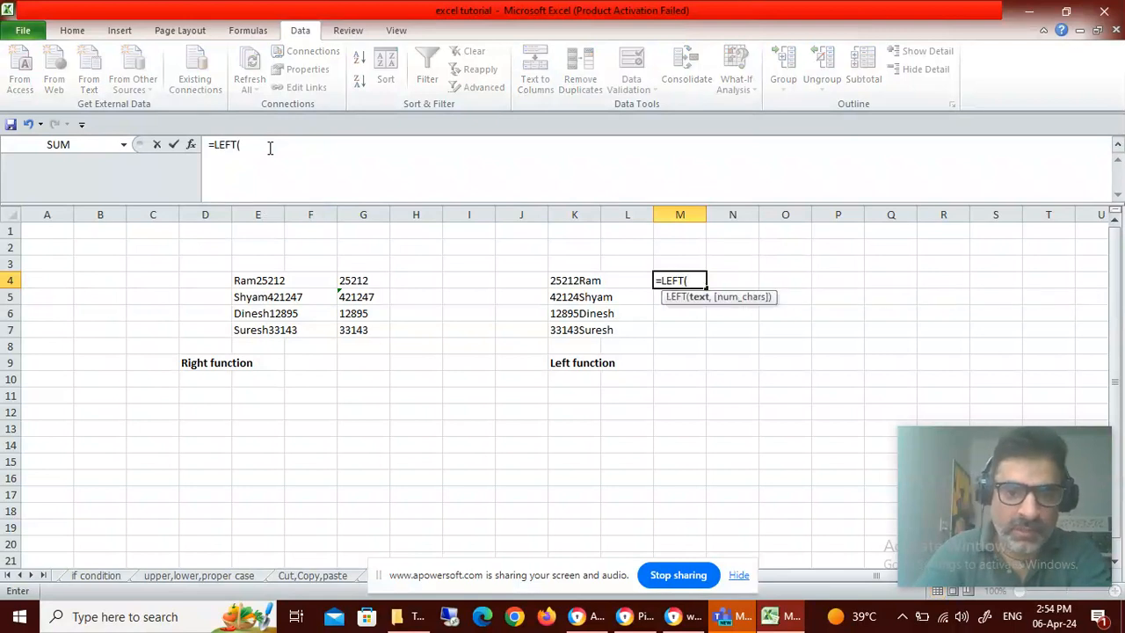
key(Left)
key(Left)
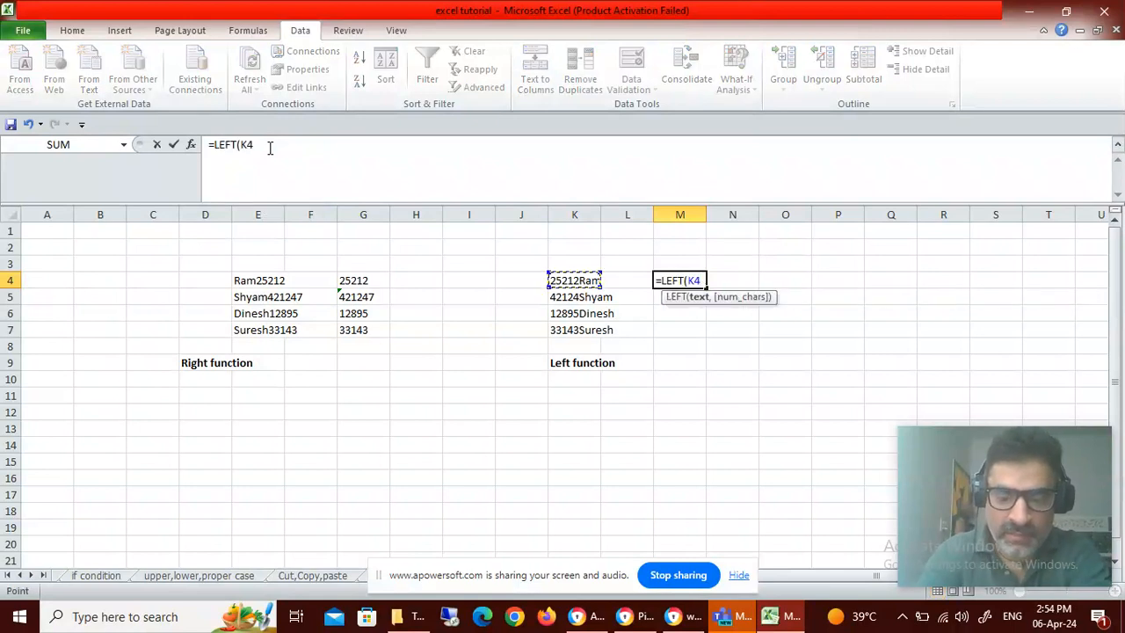
text(,)
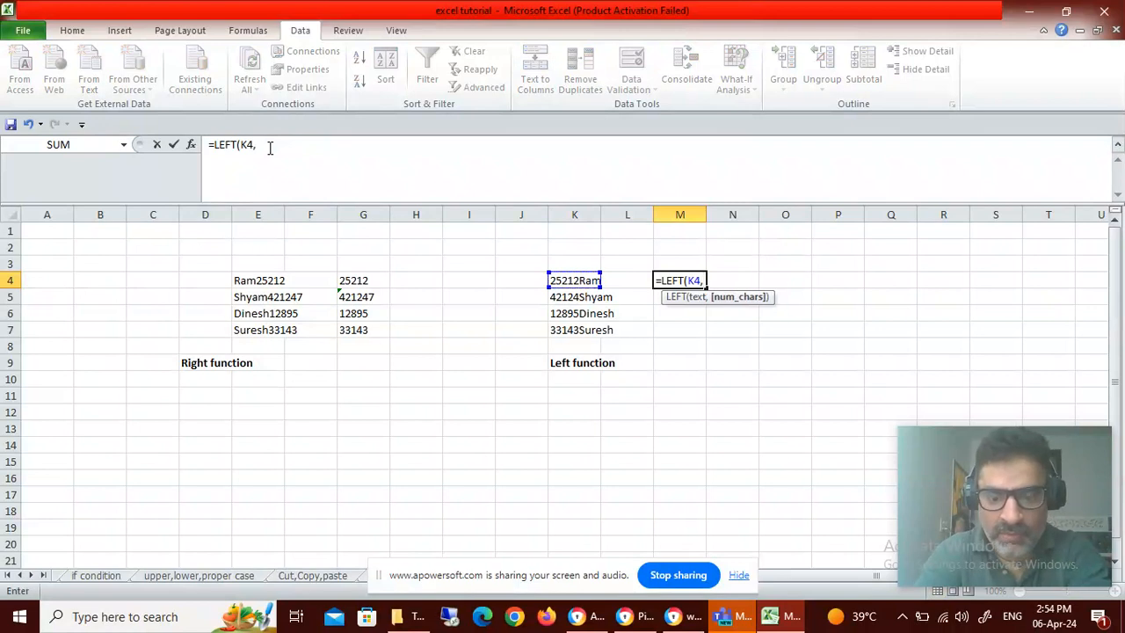
text(5))
key(Return)
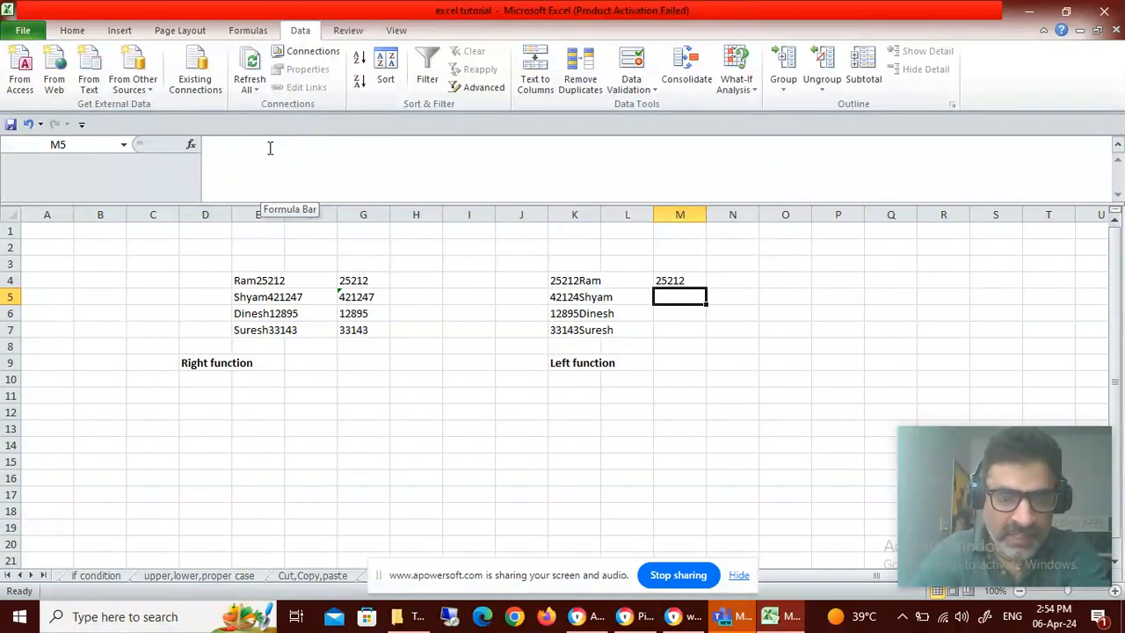
- Change the formula in M4 to =RIGHT(K4,5) and compare its result with the source entry in K4
key(Up)
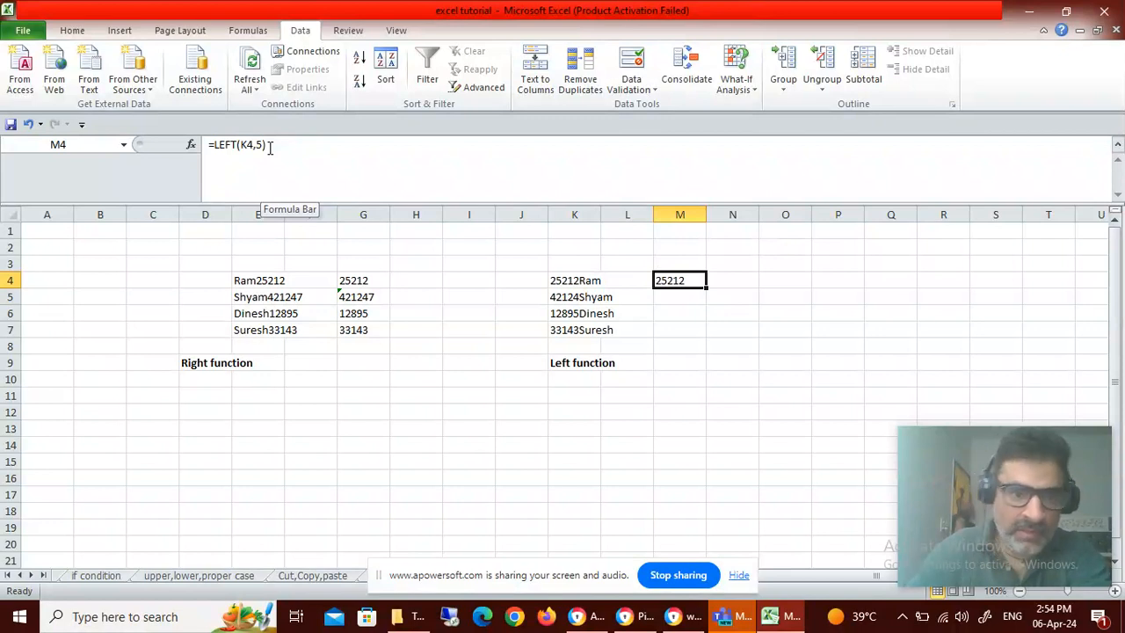
click(234, 147)
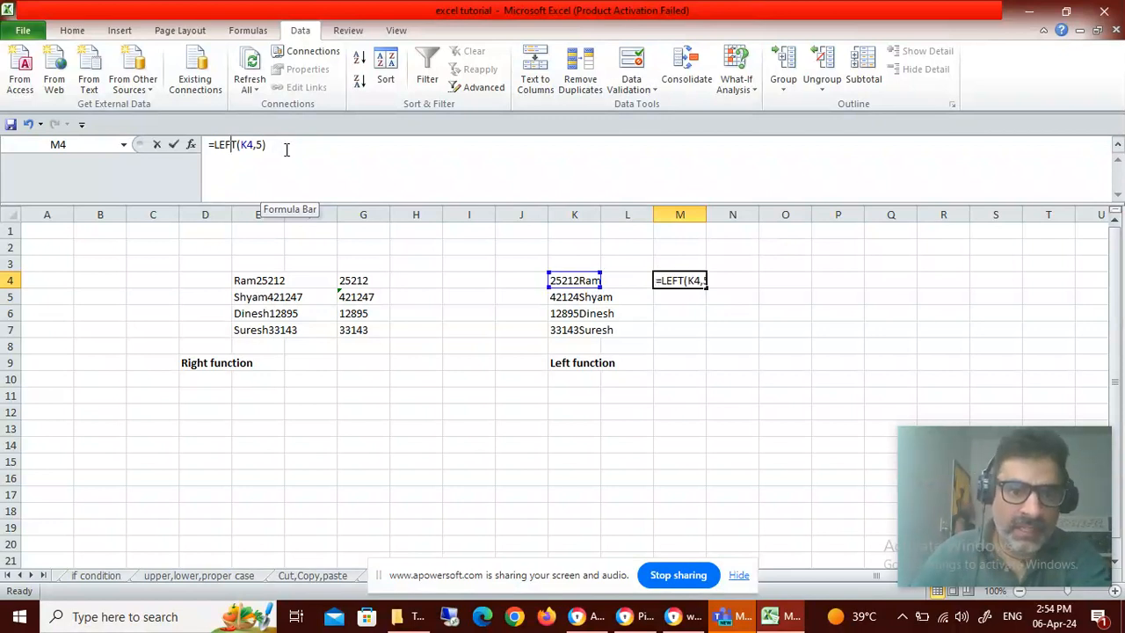
key(shift+Left)
key(shift+Left)
key(shift+Left)
key(shift+Left)
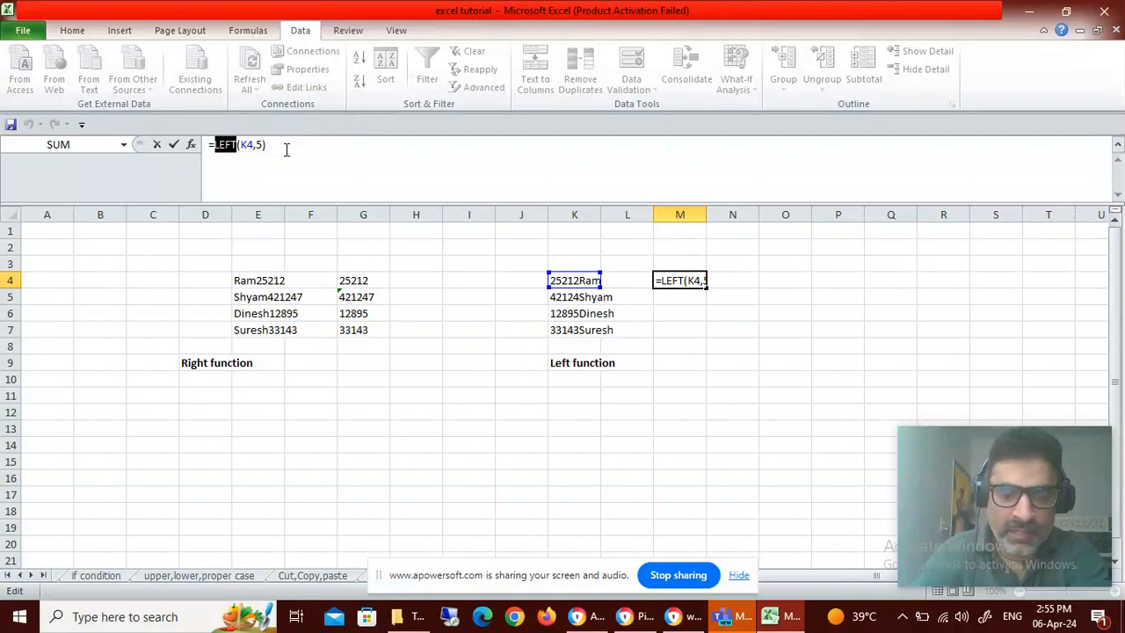
text(right)
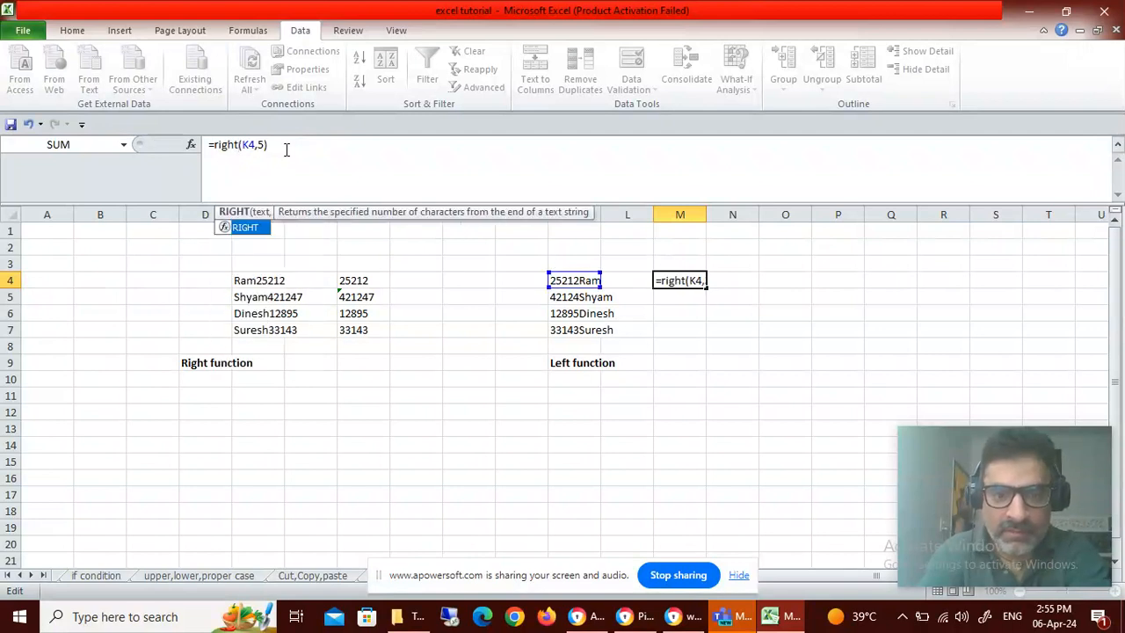
key(Return)
key(Up)
key(Left)
key(Left)
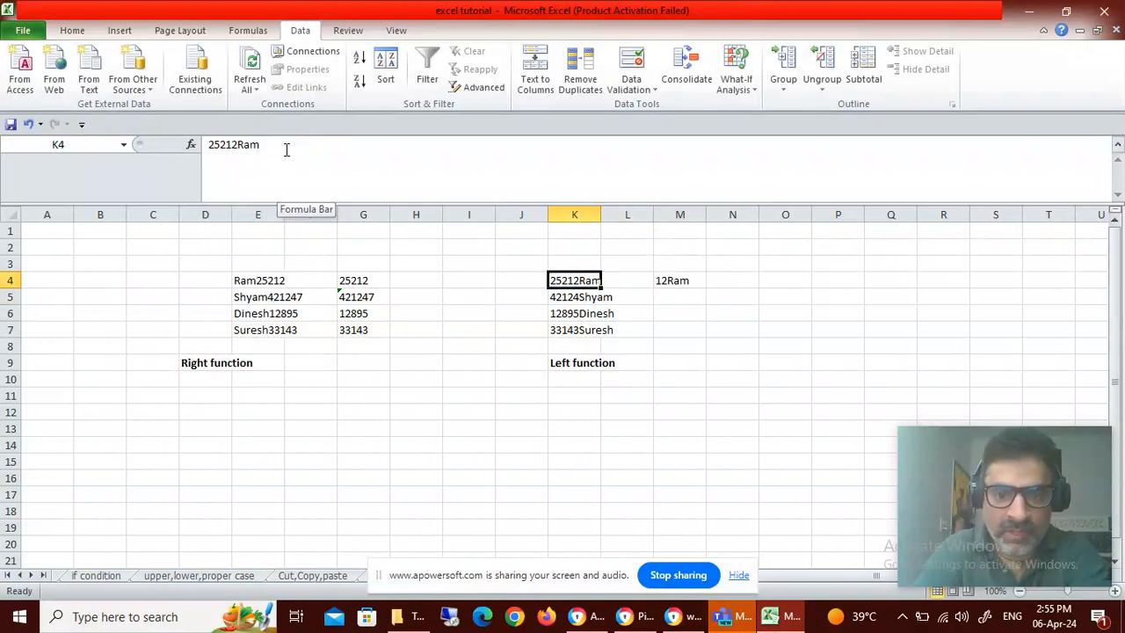
key(Right)
key(Right)
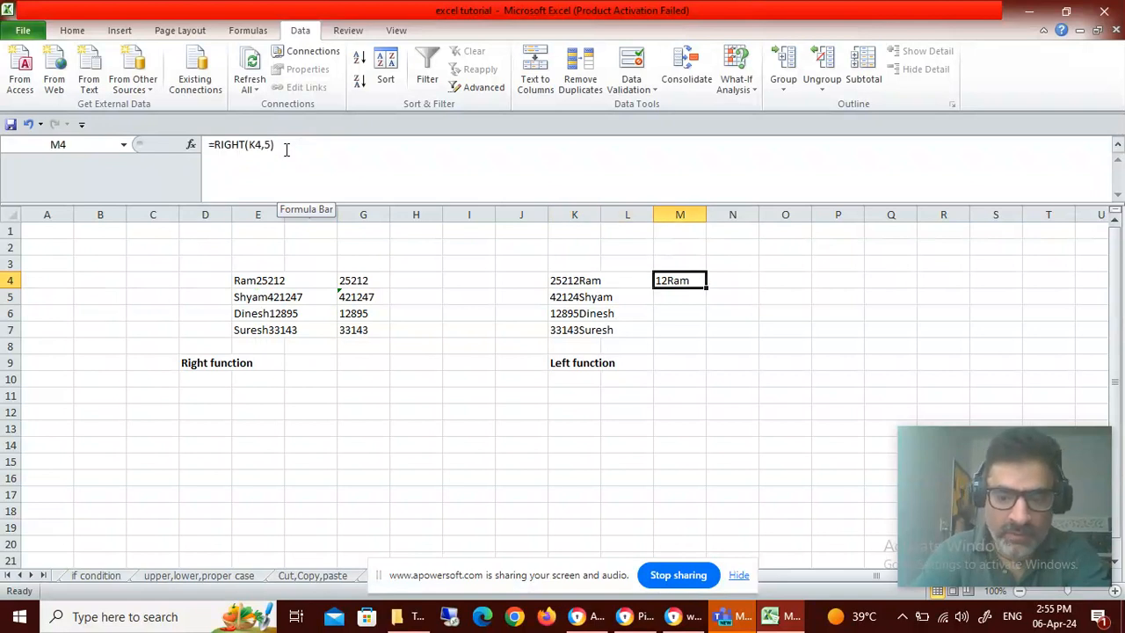
- Replace the RIGHT formula in M4 with =LEFT(K4,5), keeping the cell selected
click(287, 149)
key(Escape)
text(=left)
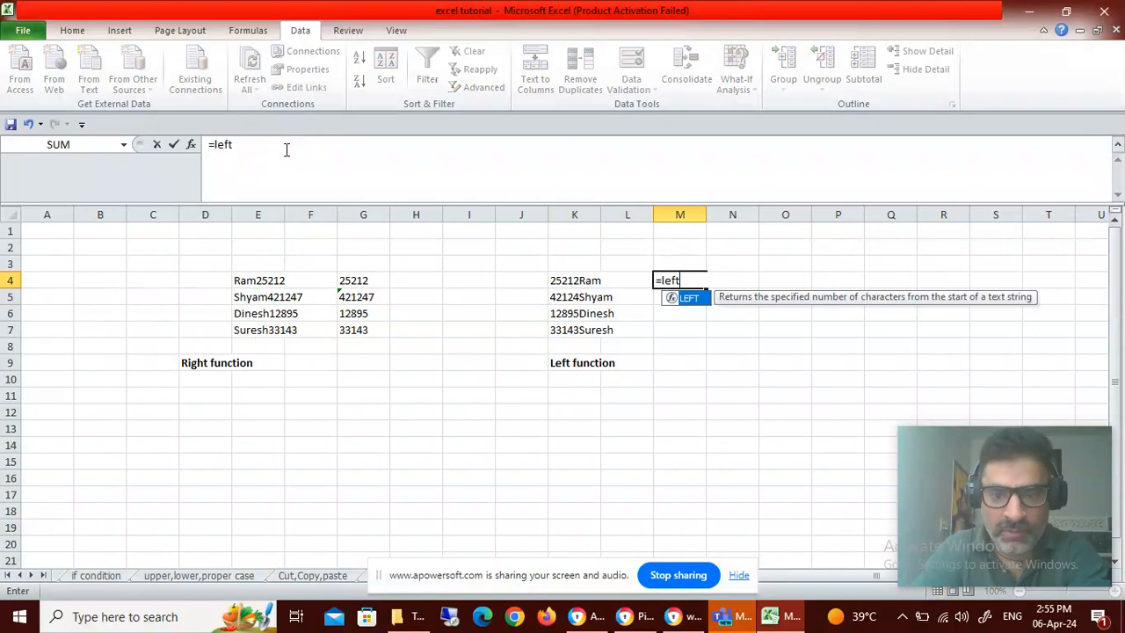
key(Tab)
key(Left)
key(Left)
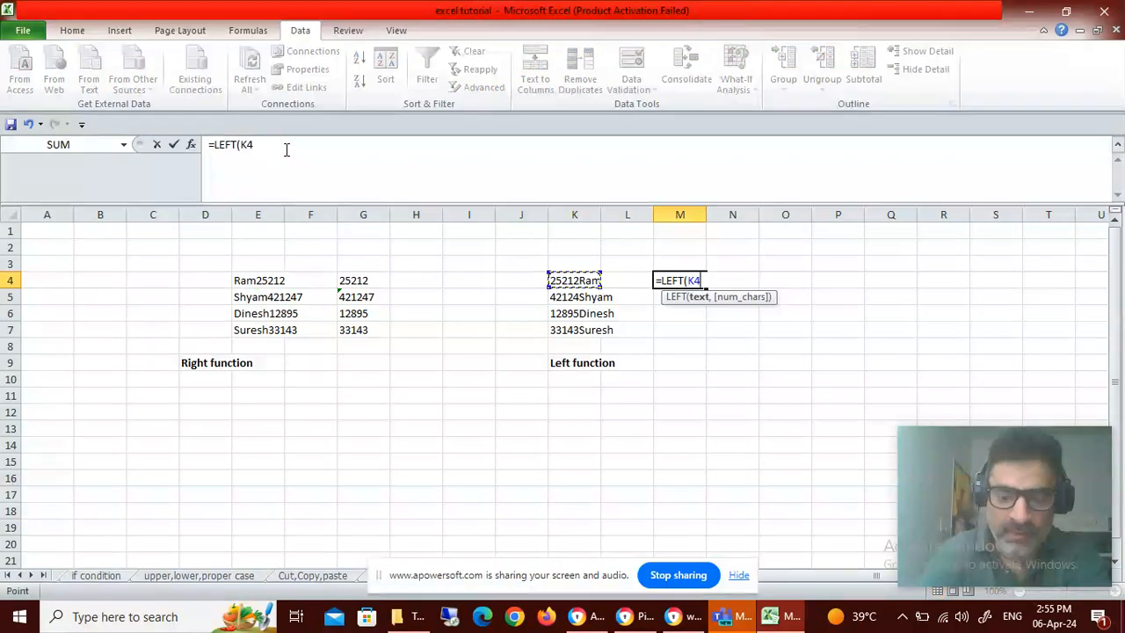
text(,5)
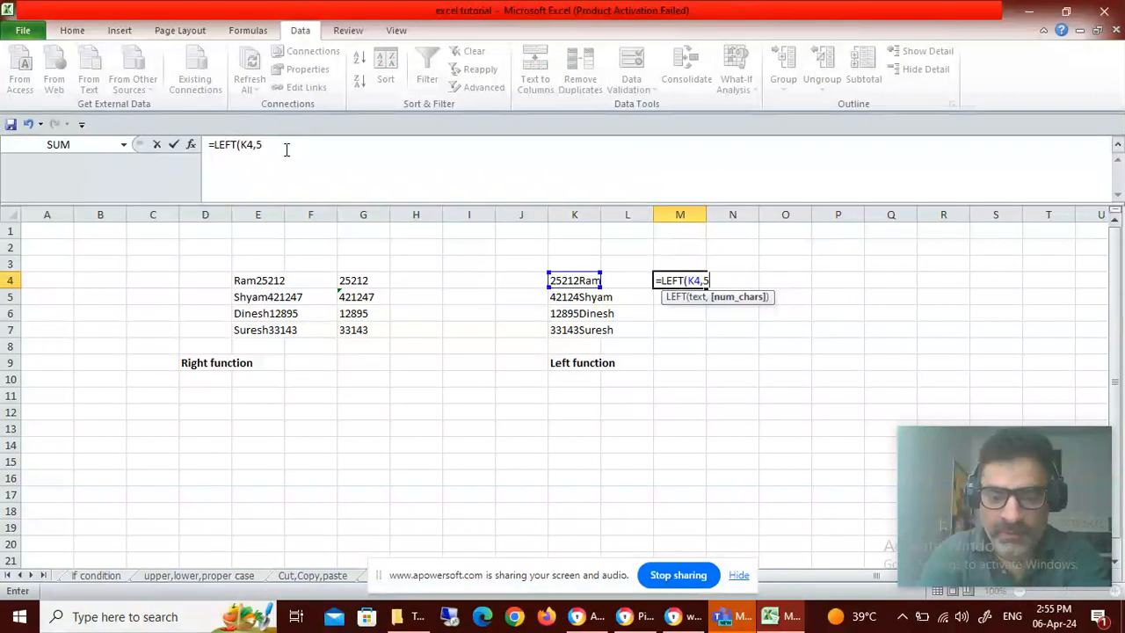
key(ctrl+Return)
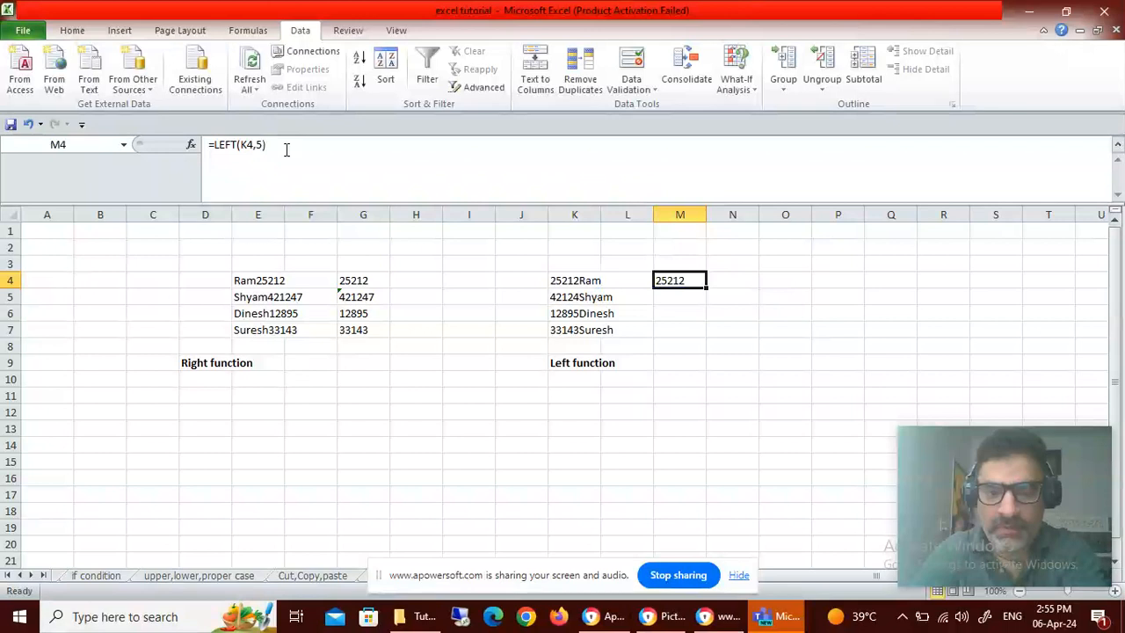
- Copy the LEFT formula from M4 down through M7
key(ctrl+c)
key(shift+Down)
key(shift+Down)
key(shift+Down)
key(ctrl+v)
key(Down)
key(Down)
key(Down)
key(Down)
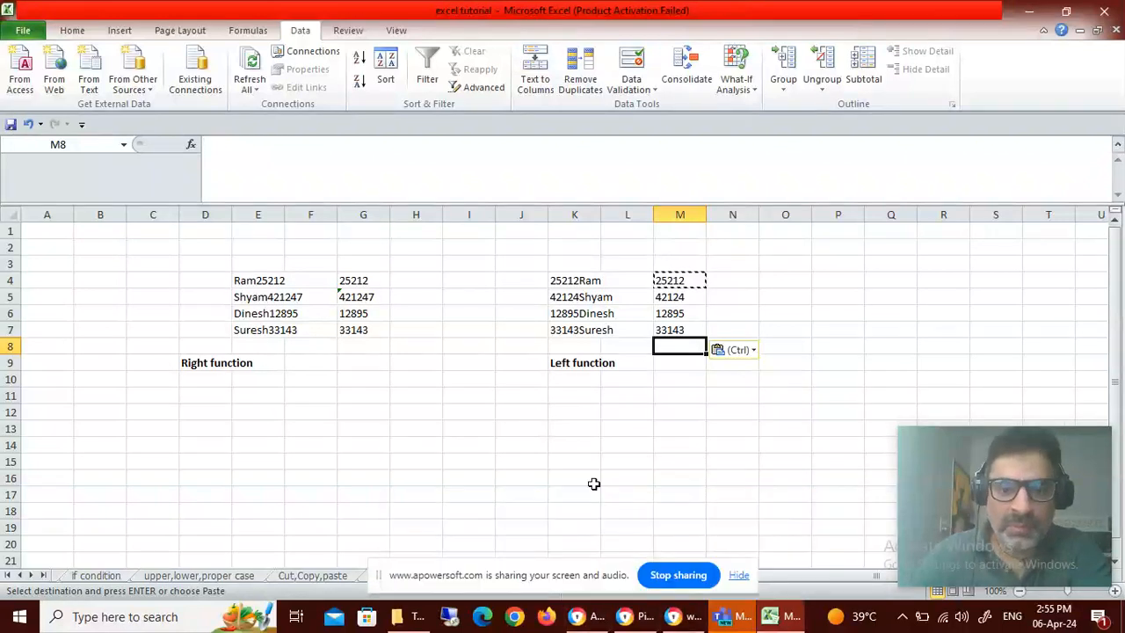
- Switch to the browser window with the Preply tutor profile and look through its specialties descriptions
click(638, 619)
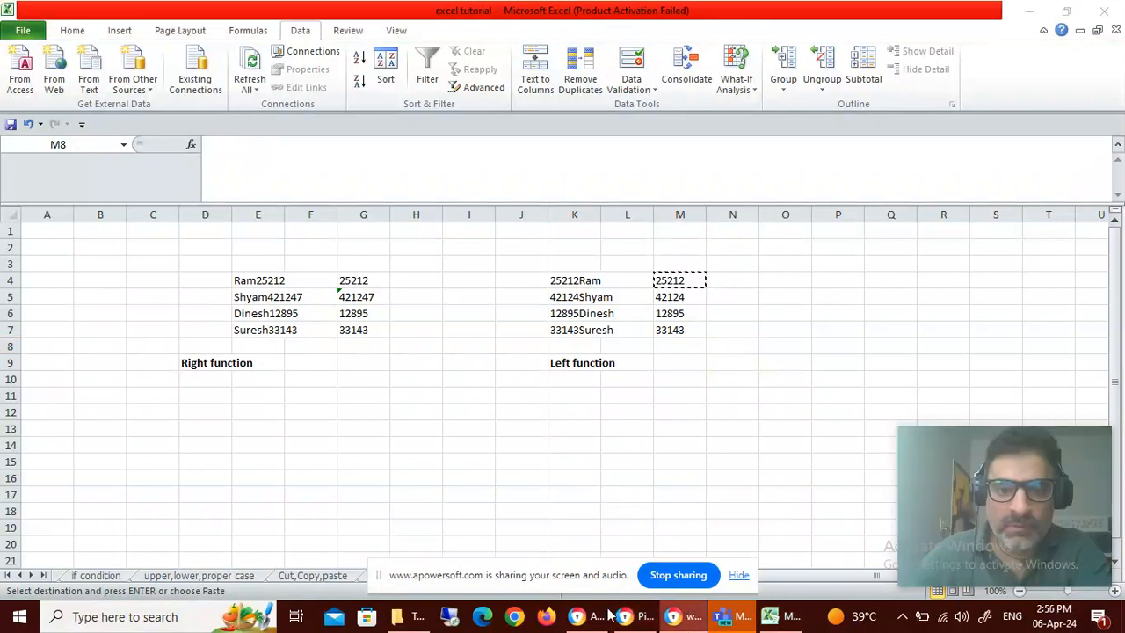
click(607, 616)
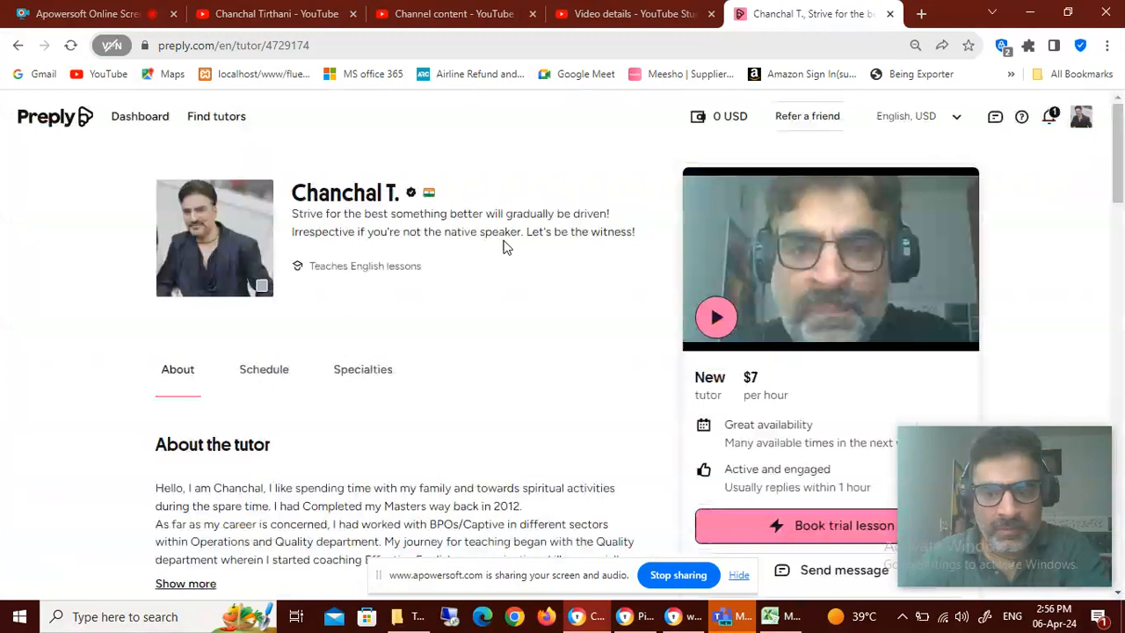
drag(1119, 158, 1120, 358)
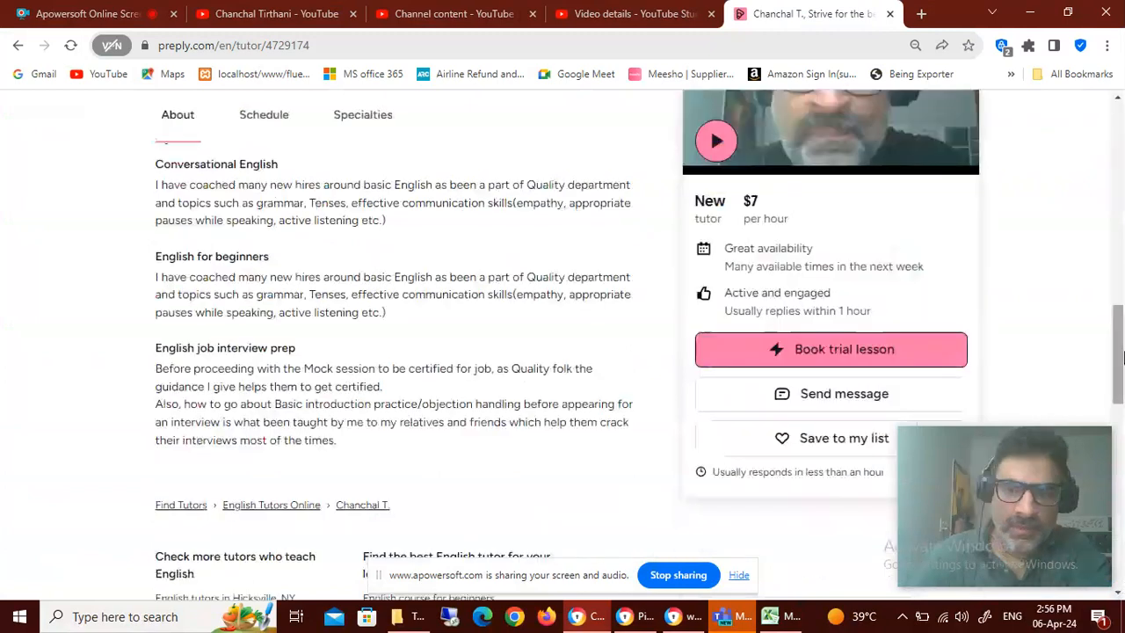